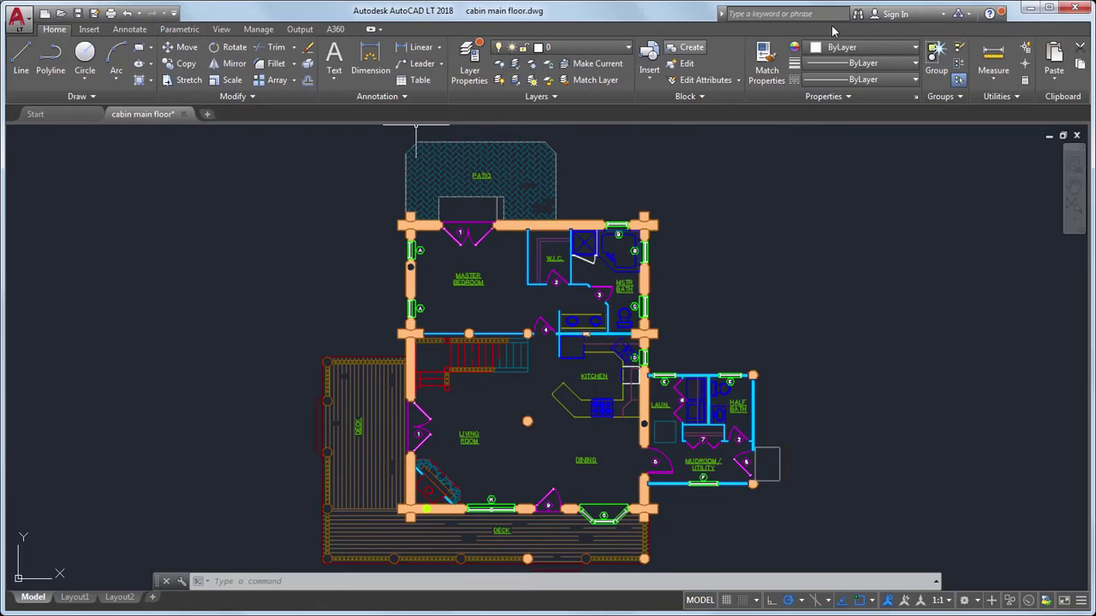
Toggle Highlight New Features off and back on from the Help menu
click(999, 13)
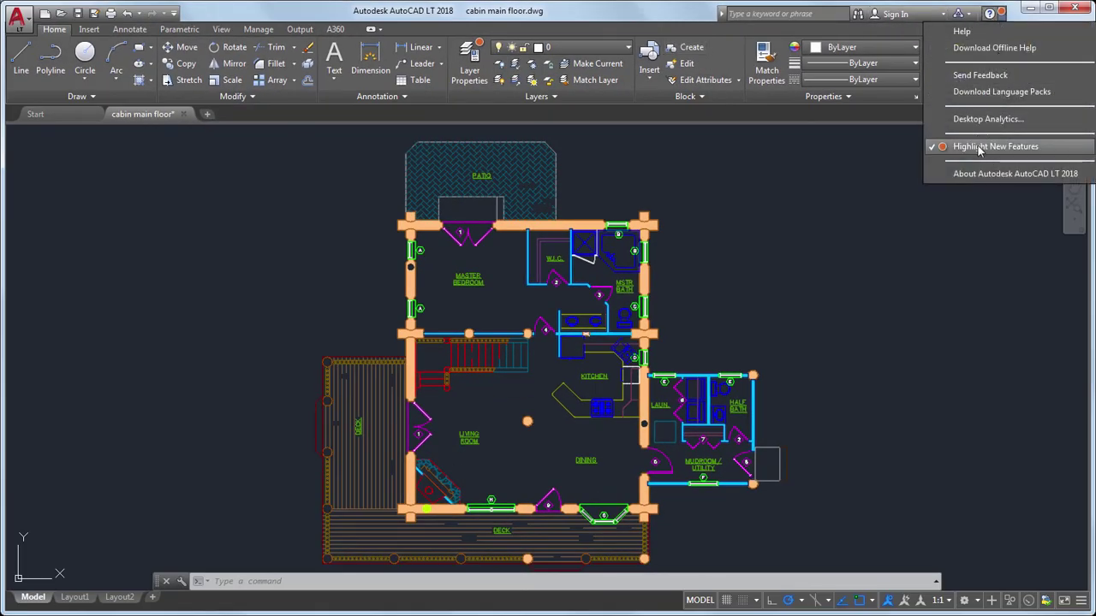
click(980, 152)
click(999, 13)
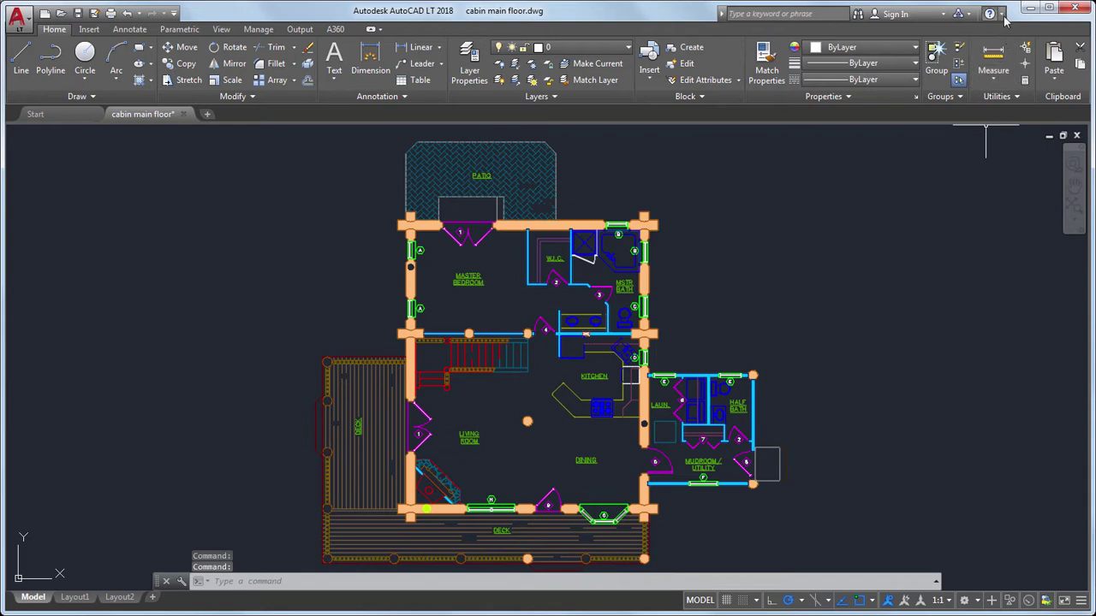
click(980, 146)
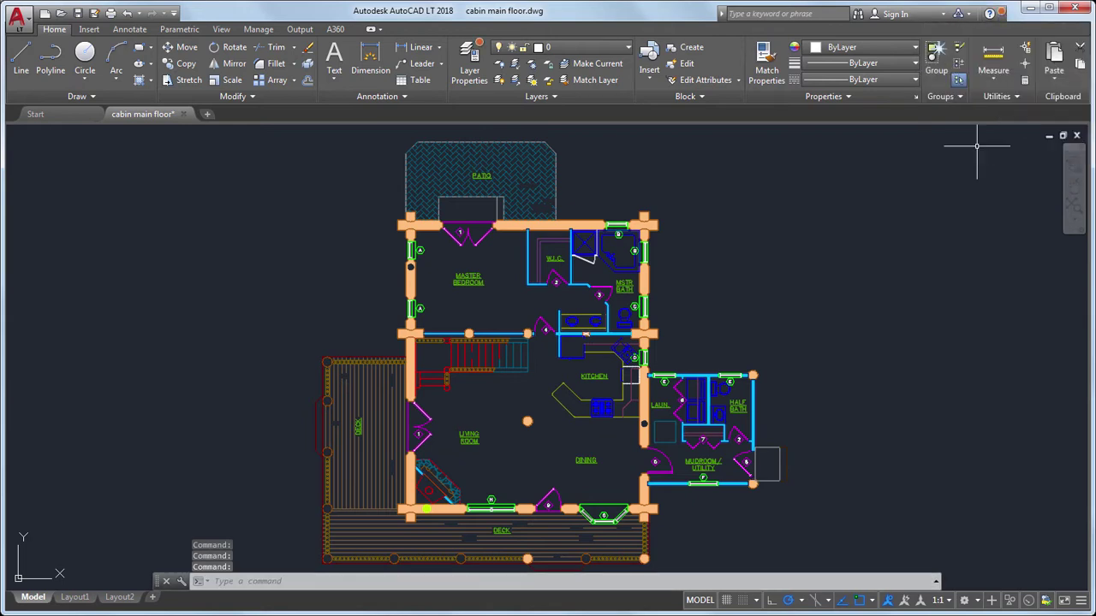
Run HIGHLIGHTNEW at the command line and accept Yes to turn highlighting on
click(281, 582)
text(HIGHLIGHTn)
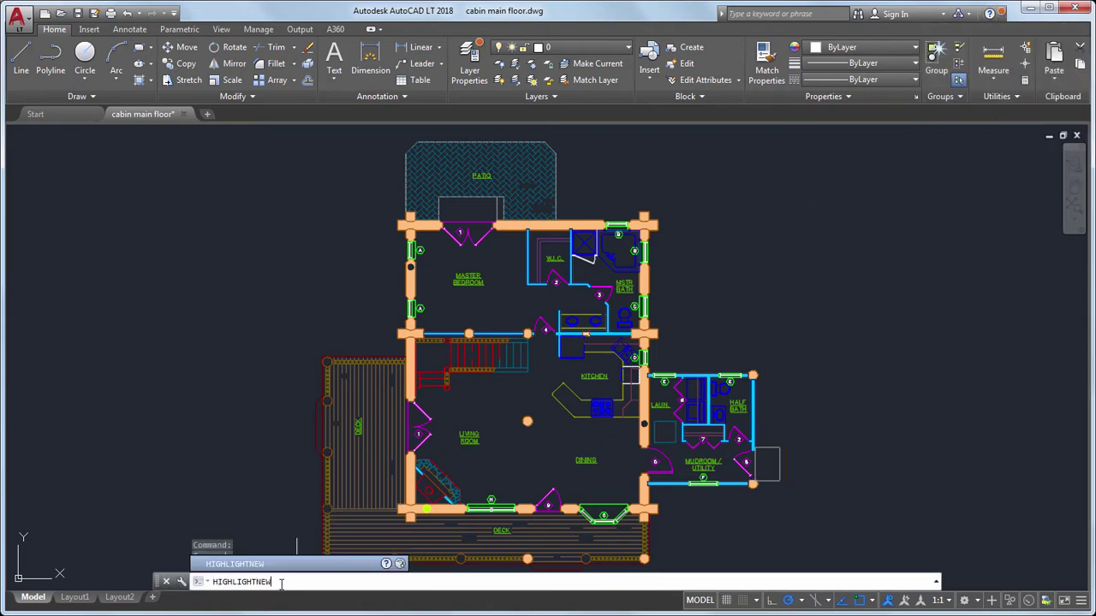
key(Return)
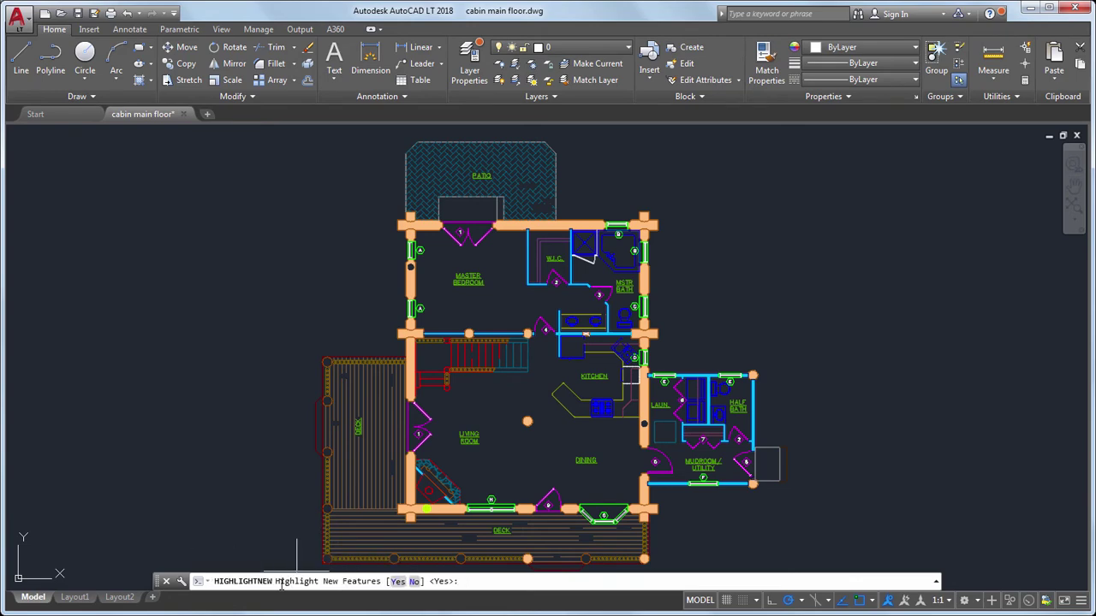
key(Return)
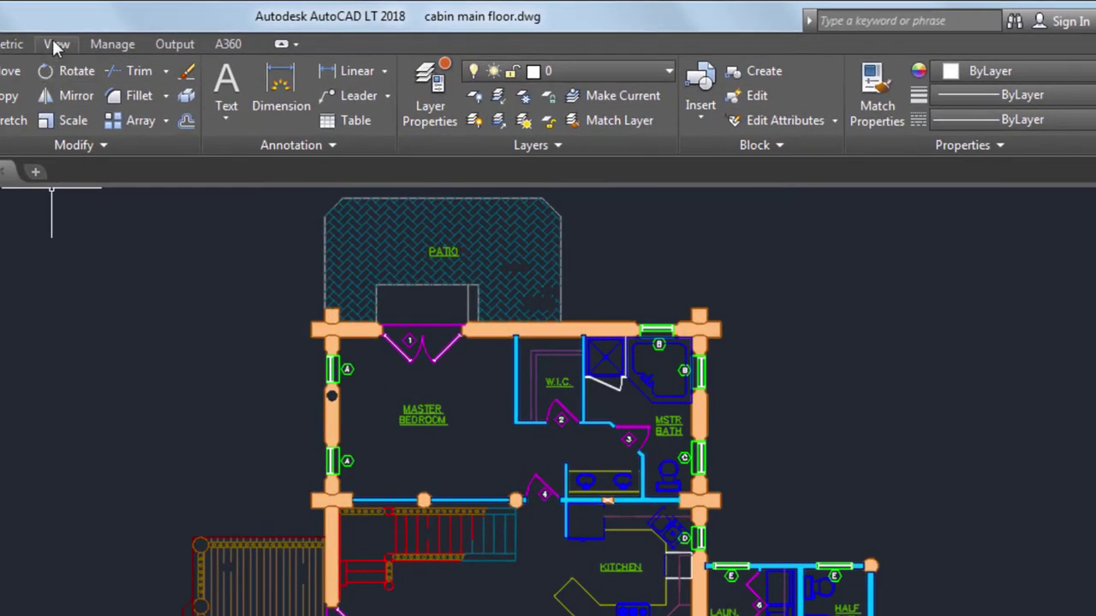
Save a new named view called 'stairs' defined by a window around the staircase
click(221, 30)
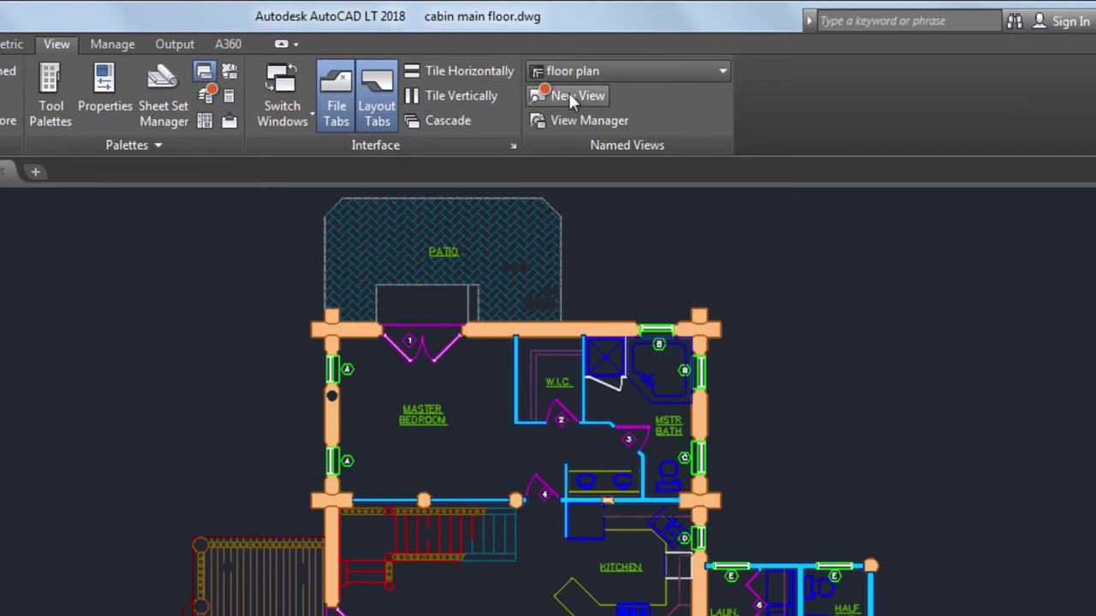
click(573, 97)
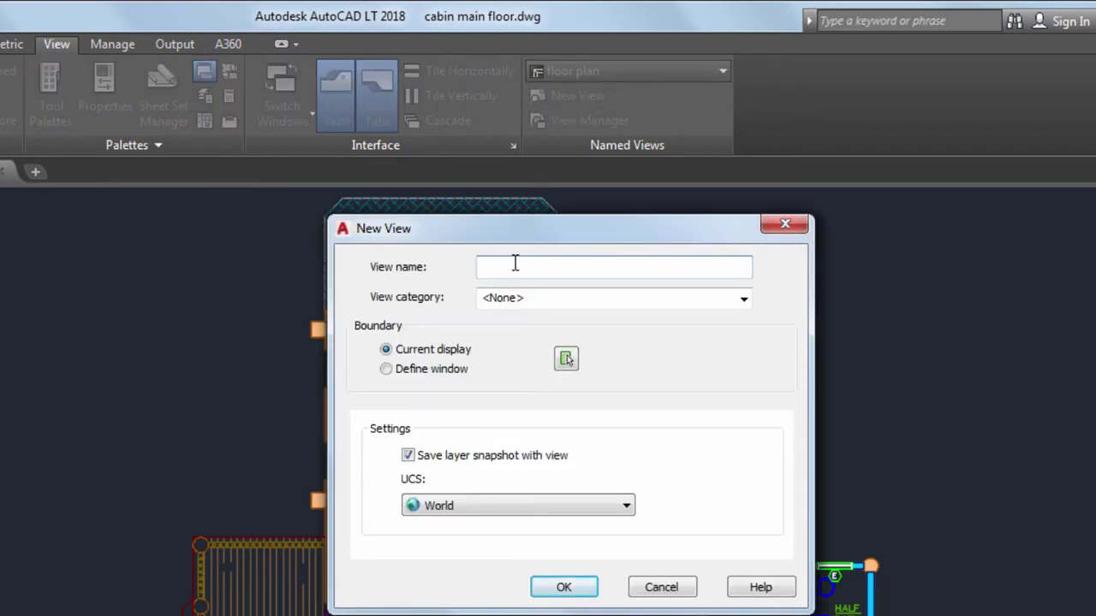
text(stairs)
click(421, 373)
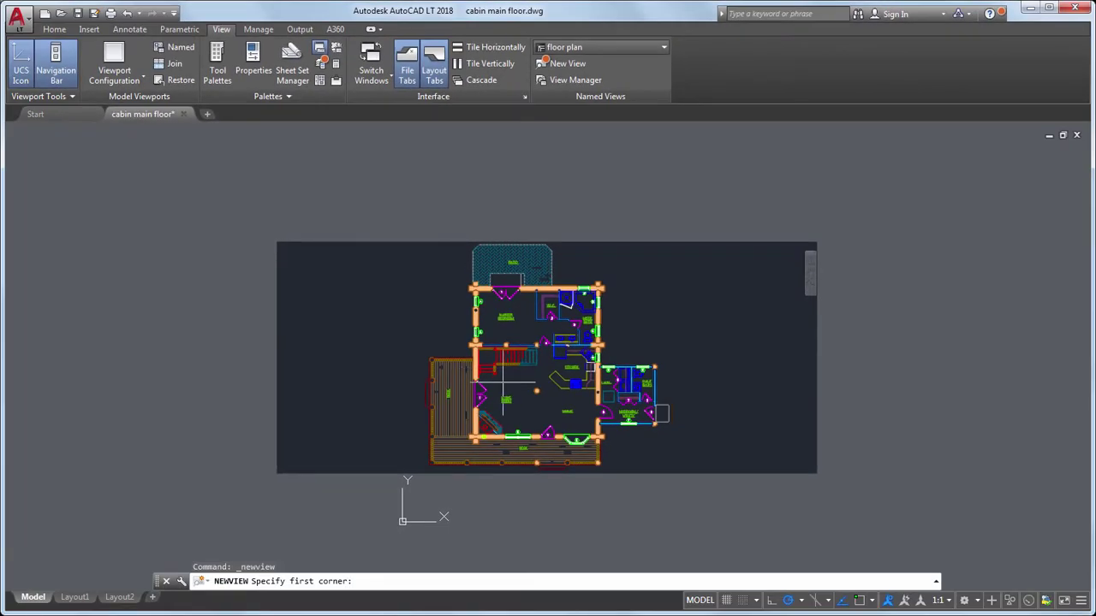
scroll(497, 412, up, 6)
mouse_move(508, 362)
middle_down()
mouse_move(609, 372)
mouse_move(655, 425)
mouse_move(632, 407)
middle_up()
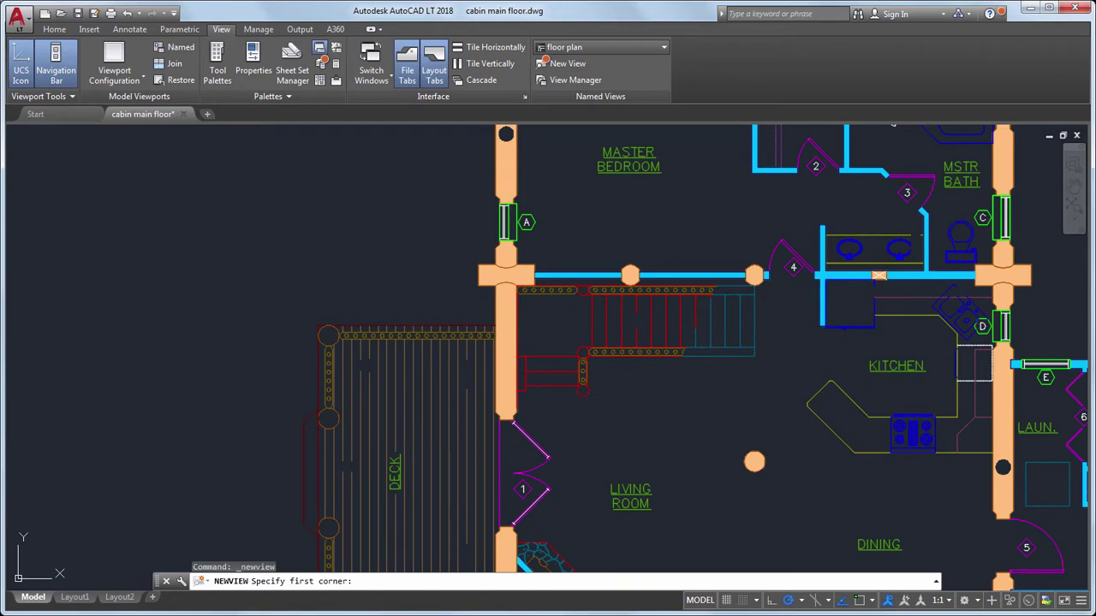
click(446, 231)
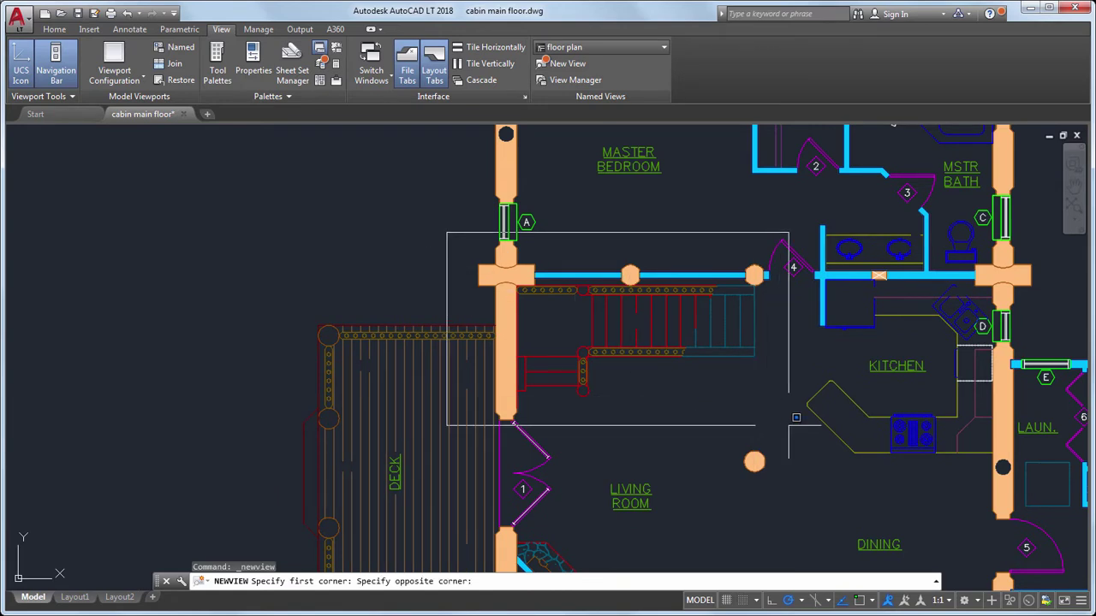
click(788, 425)
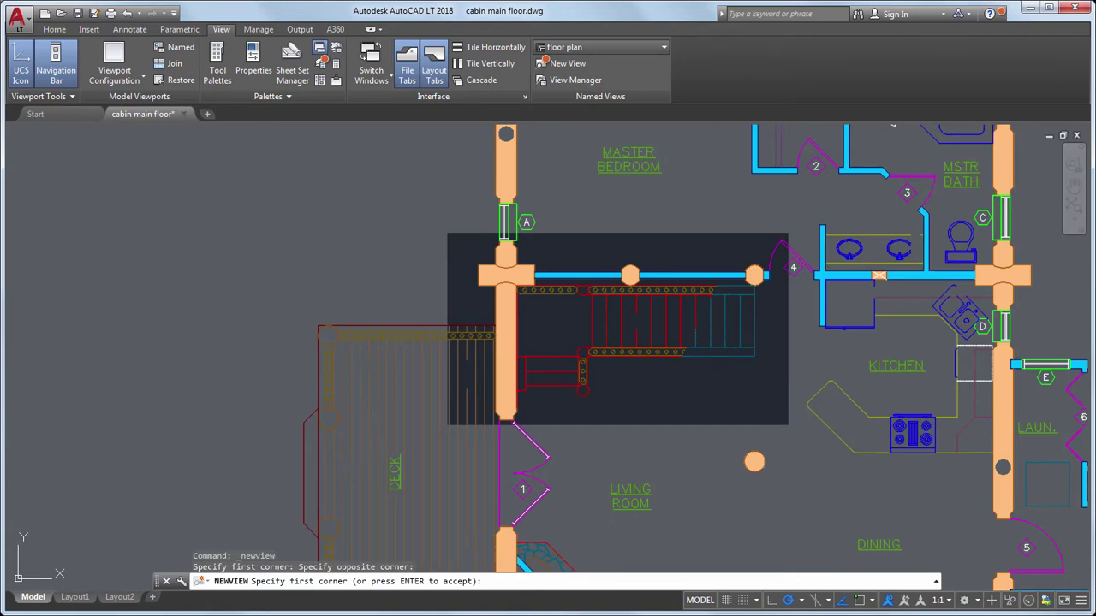
key(Return)
click(565, 392)
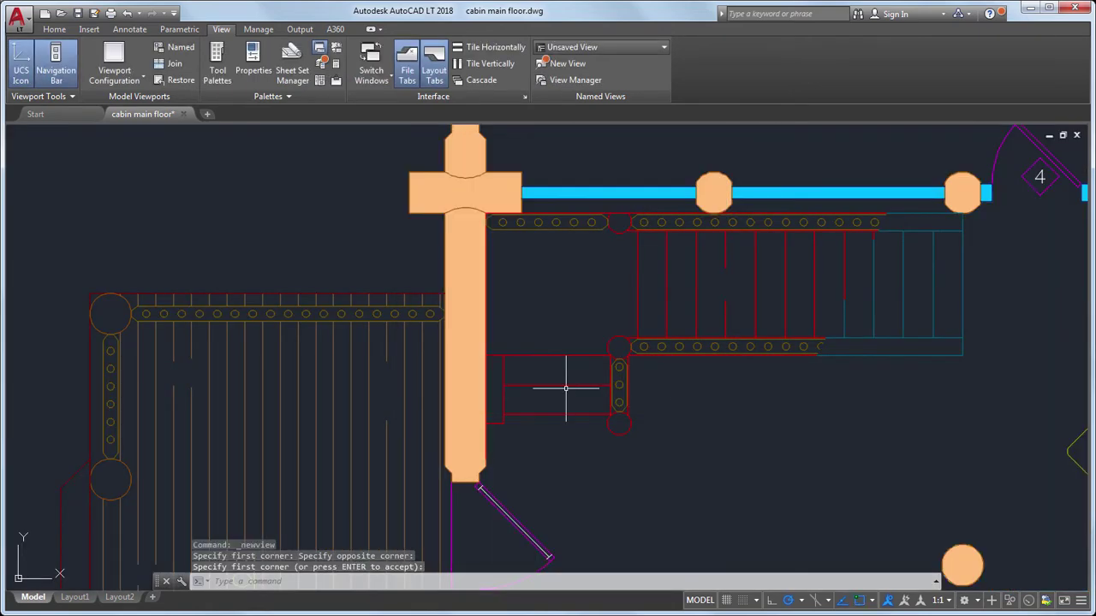
Restore the kitchen and master bath named views, then switch to Layout1
click(599, 48)
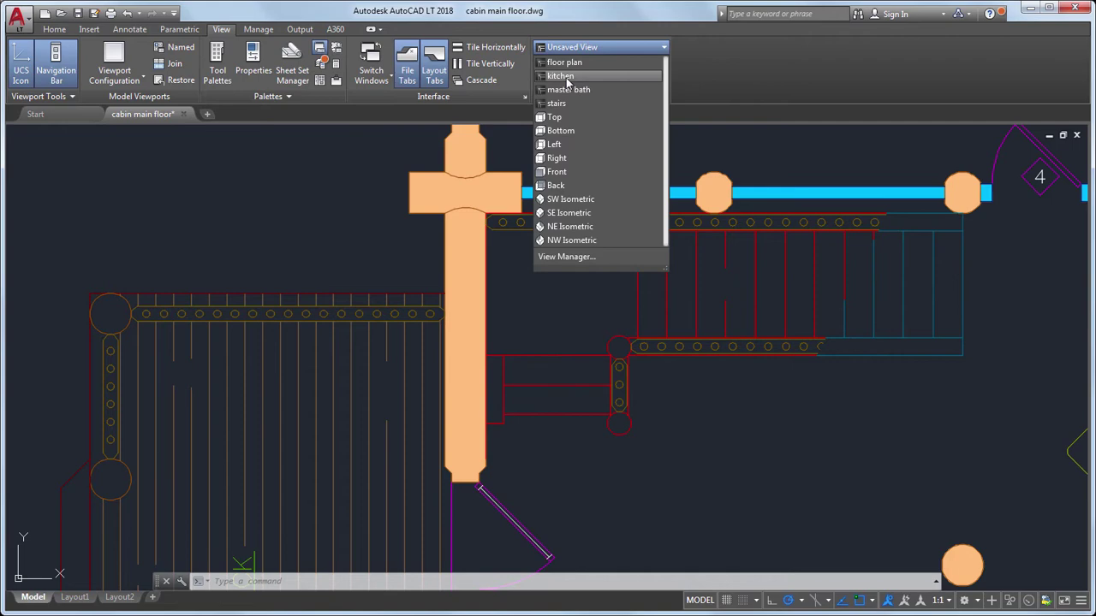
click(565, 90)
click(599, 48)
click(573, 95)
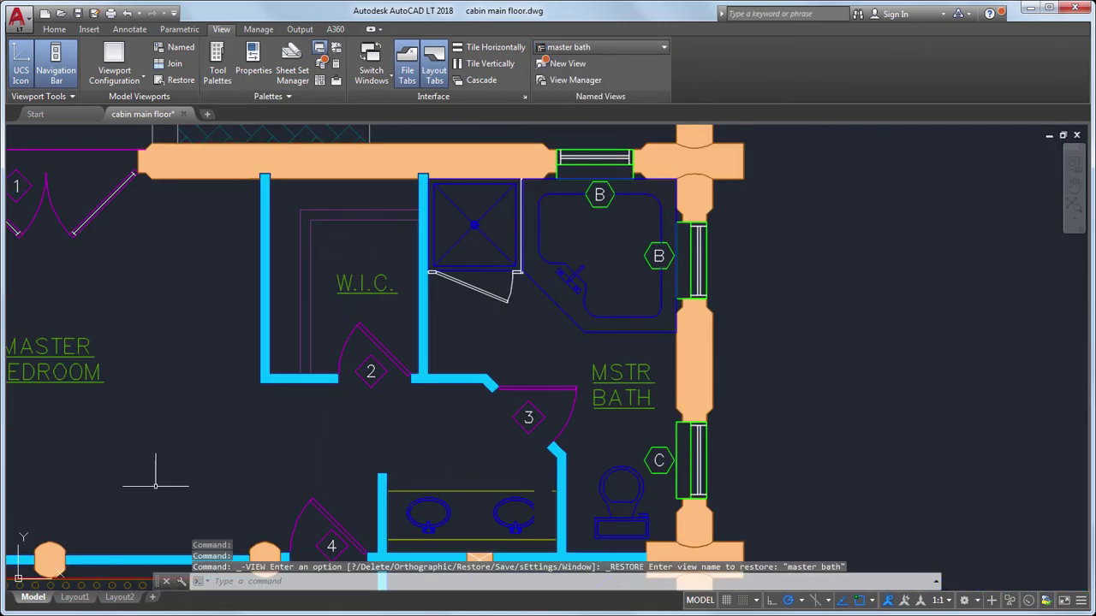
click(74, 597)
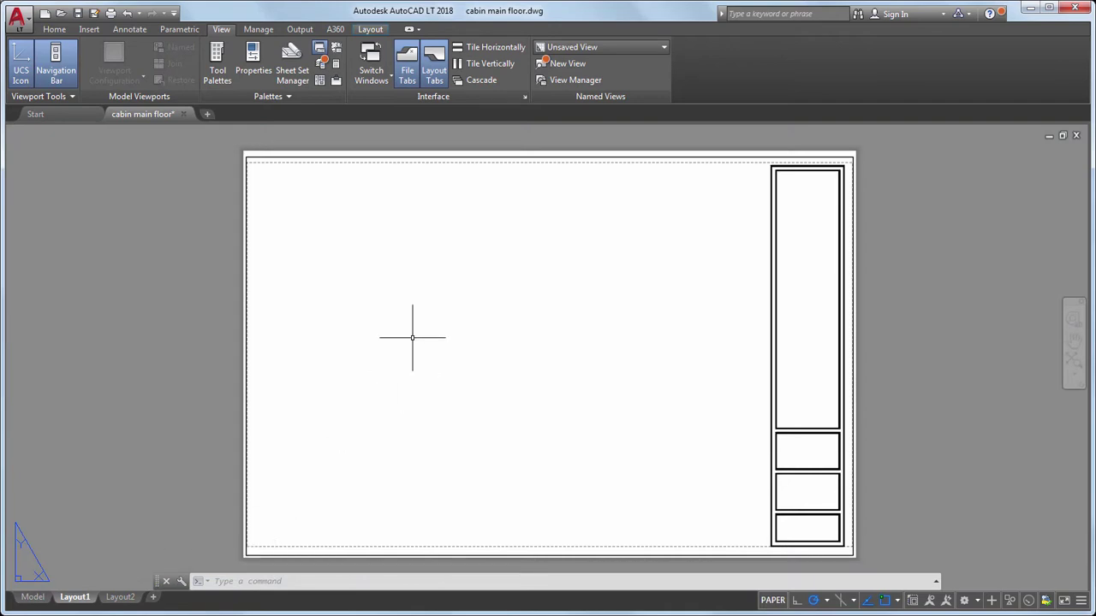
Insert the floor plan view as a Layout1 viewport at 1/4" = 1'-0" scale, upper left
click(369, 30)
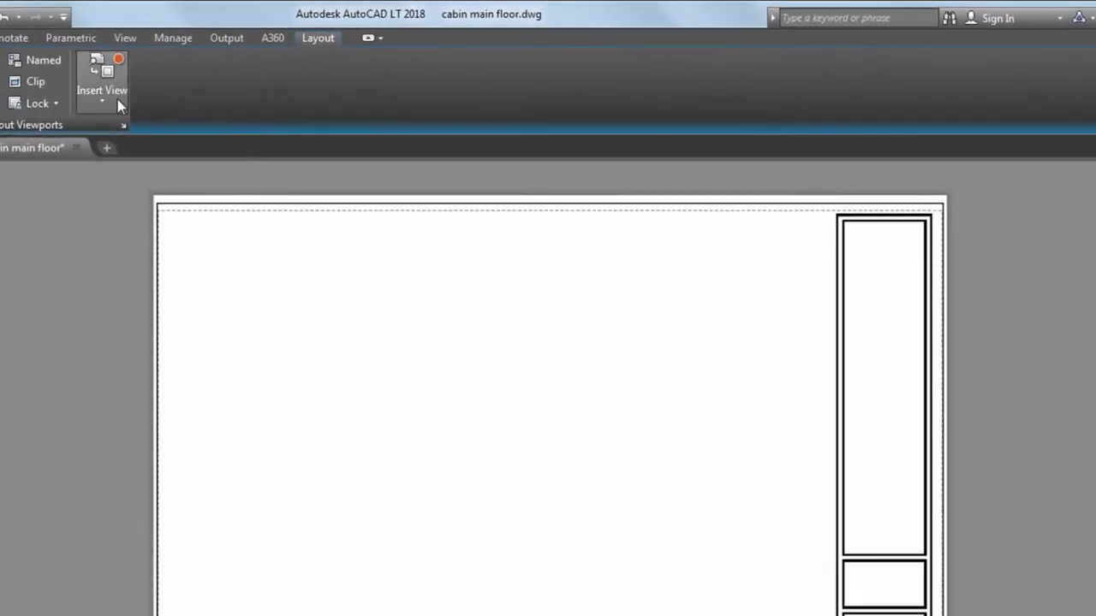
click(209, 74)
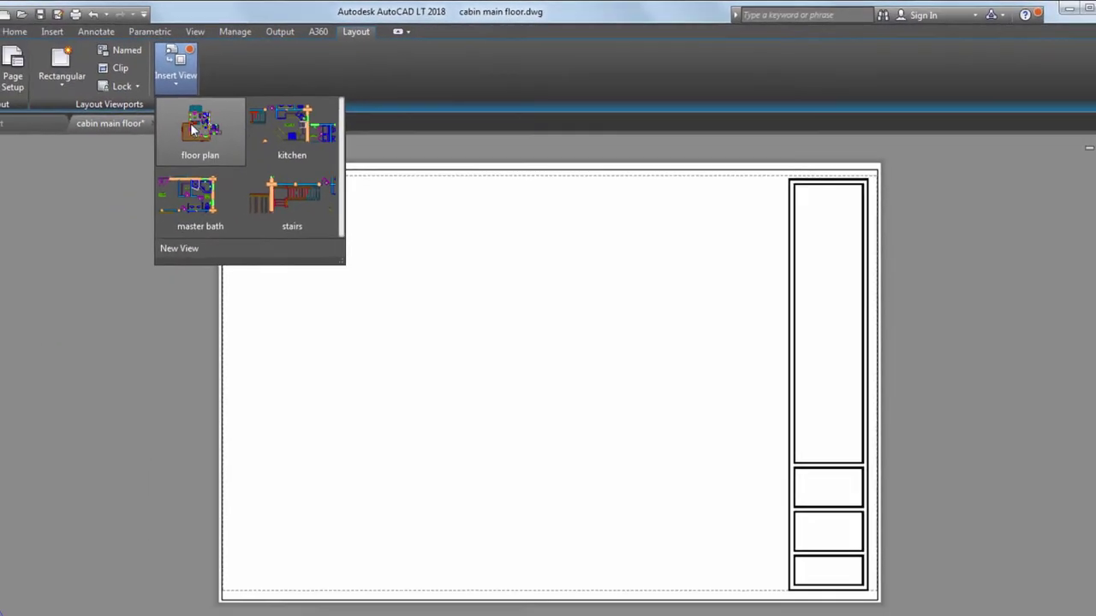
click(190, 123)
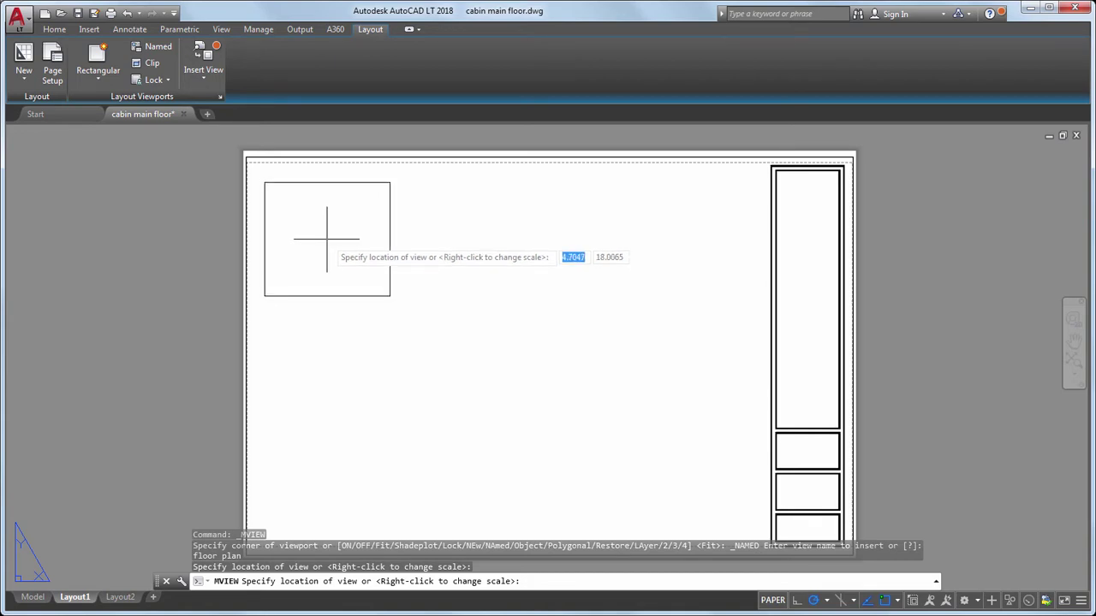
right_click(327, 239)
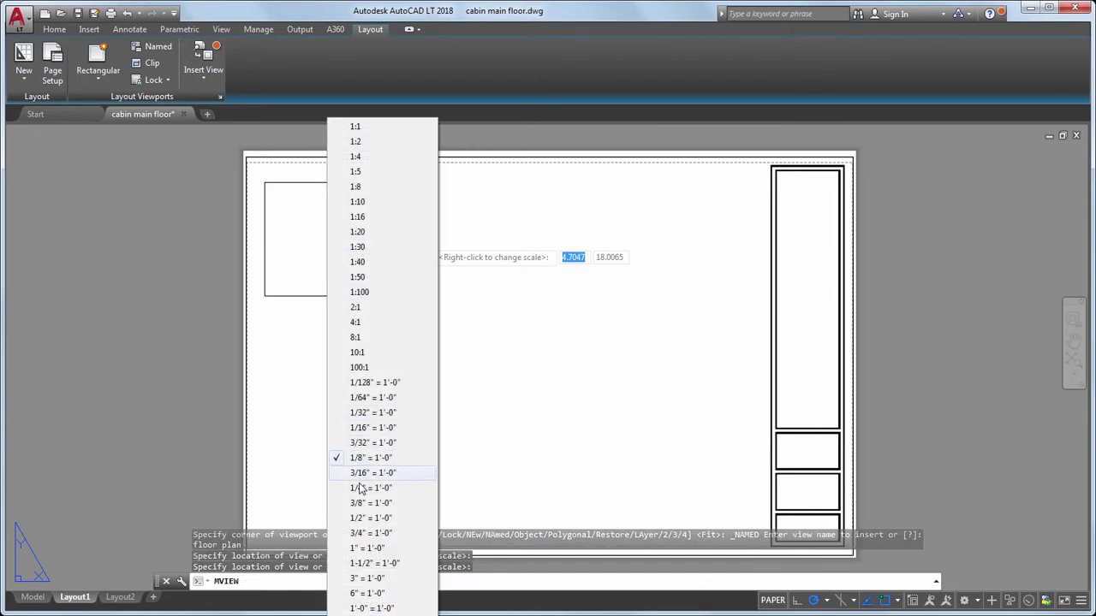
click(359, 488)
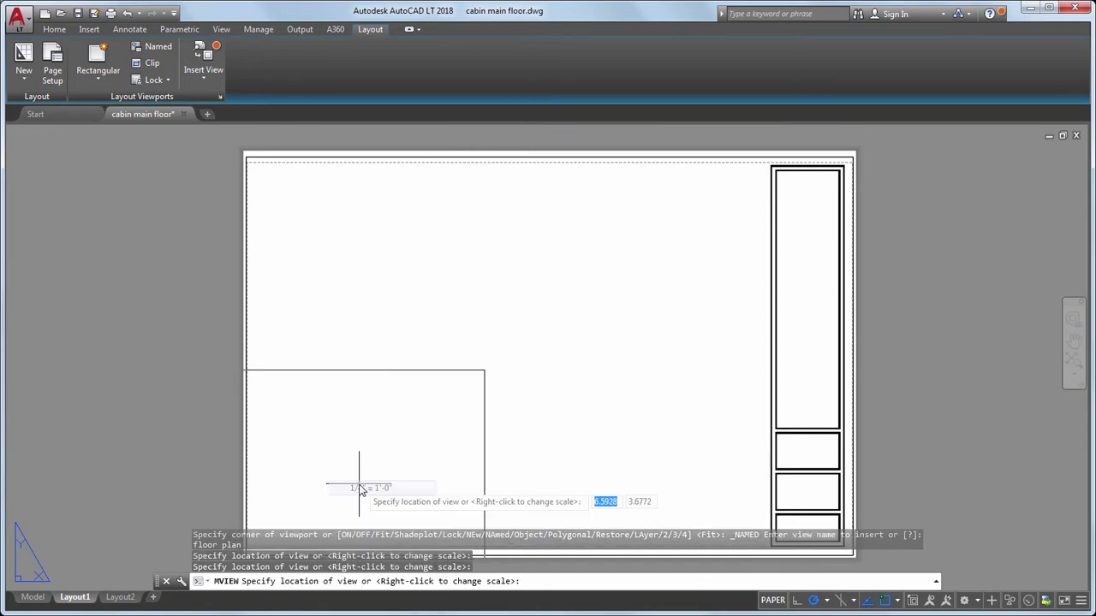
click(385, 291)
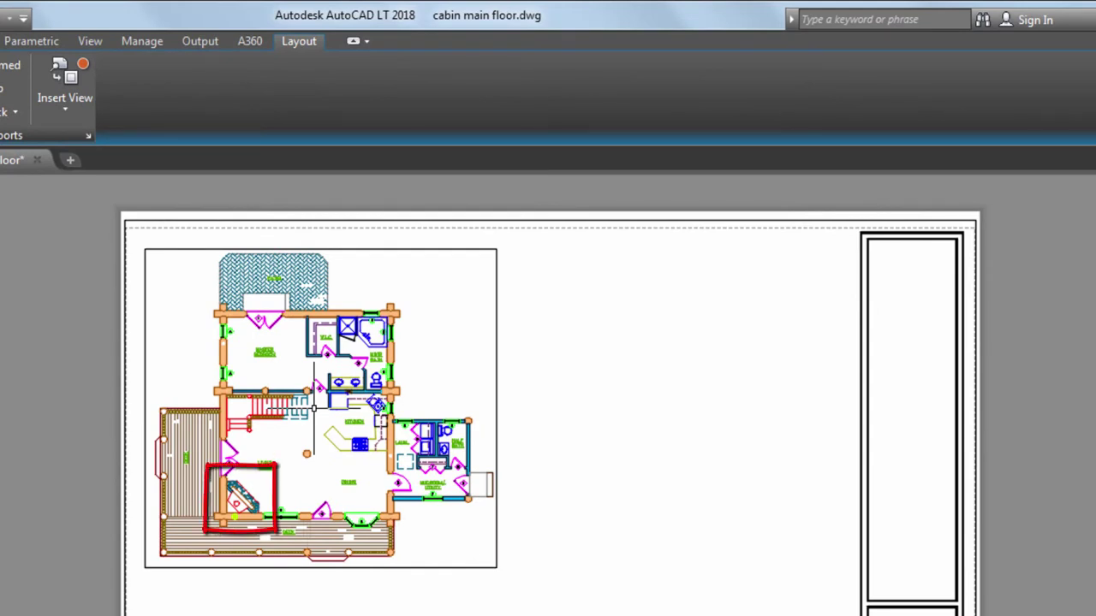
click(60, 108)
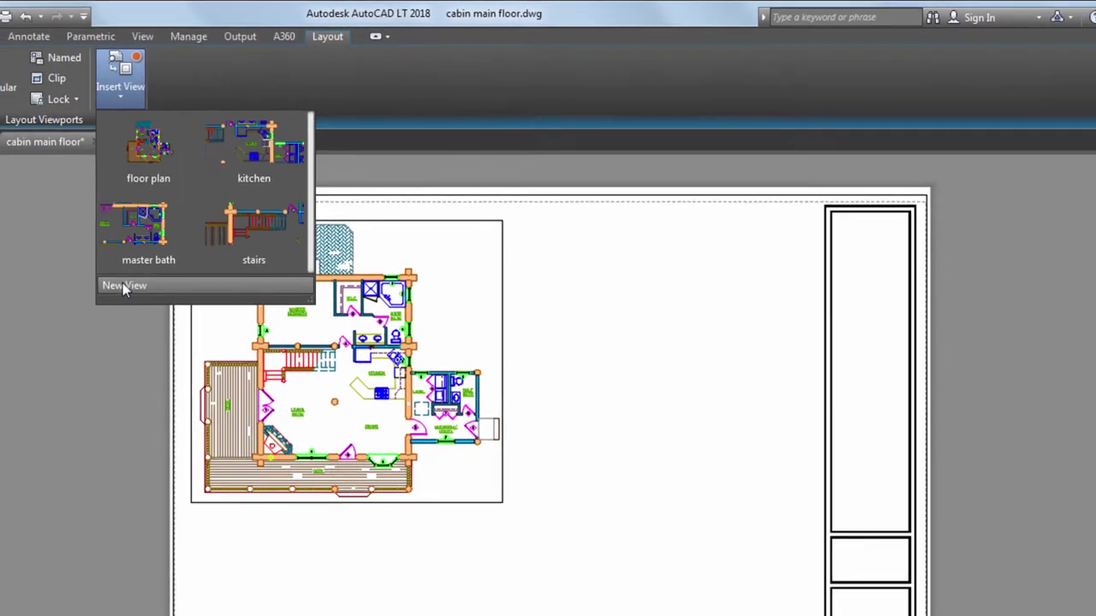
Window the living room fireplace corner and place it as a viewport beside the floor plan
click(68, 322)
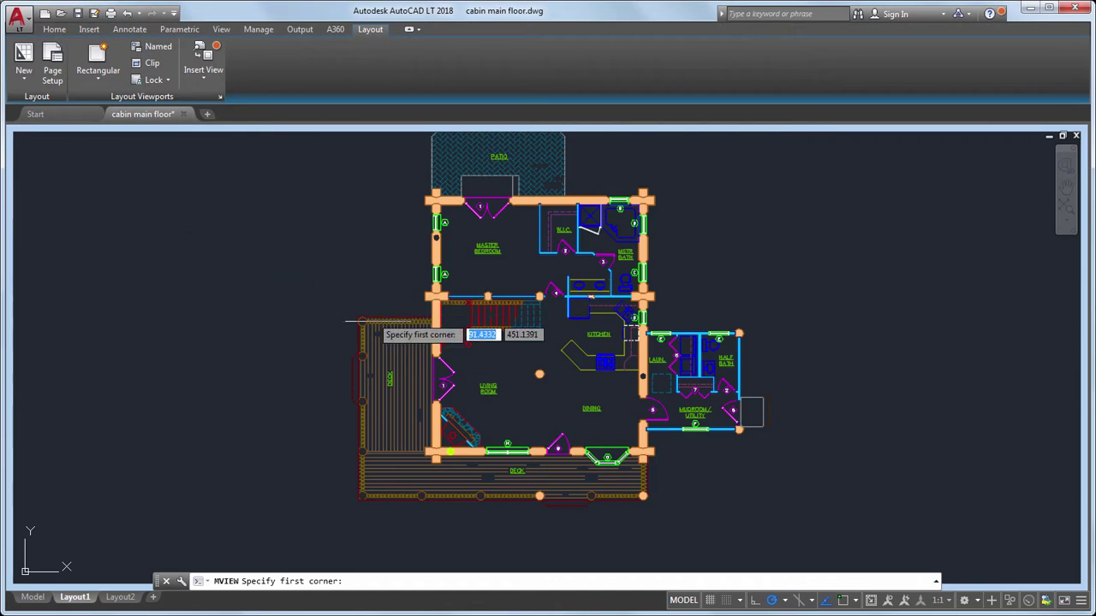
scroll(455, 445, up, 2)
scroll(454, 444, up, 3)
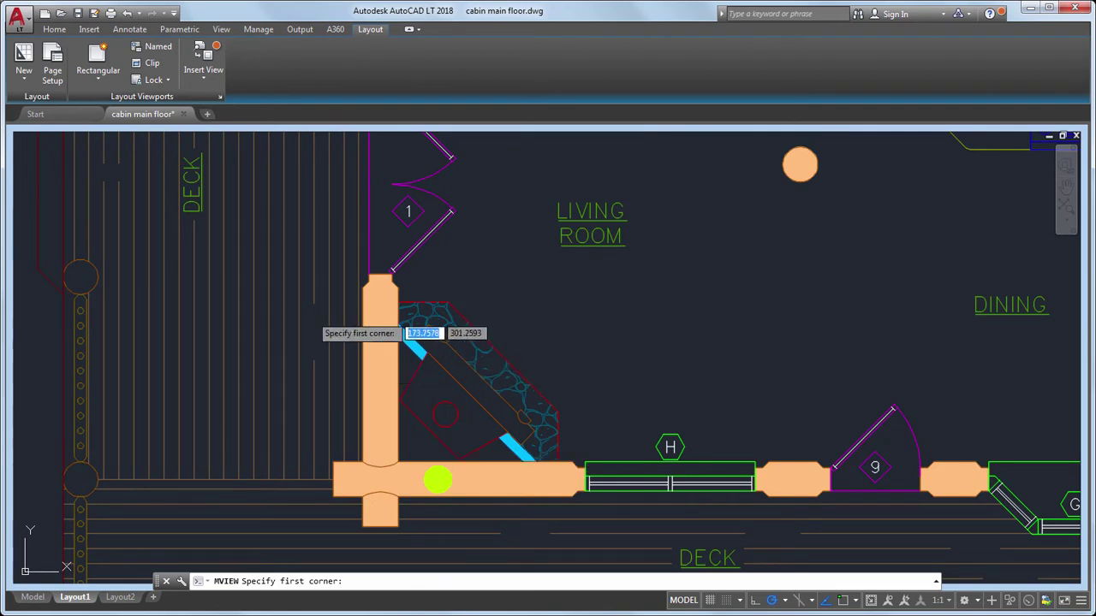
click(283, 254)
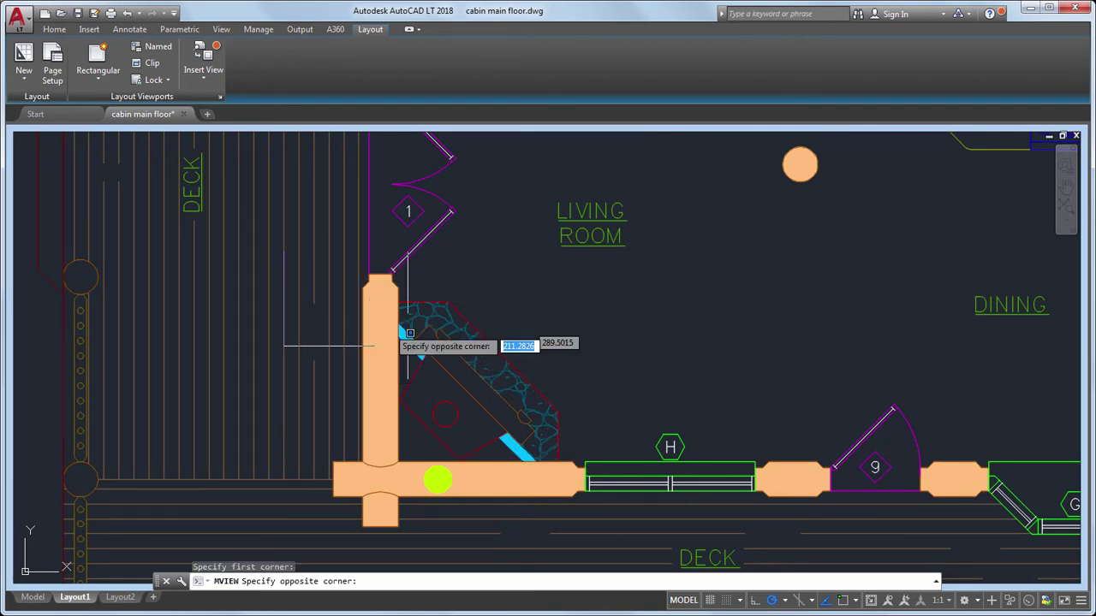
click(653, 559)
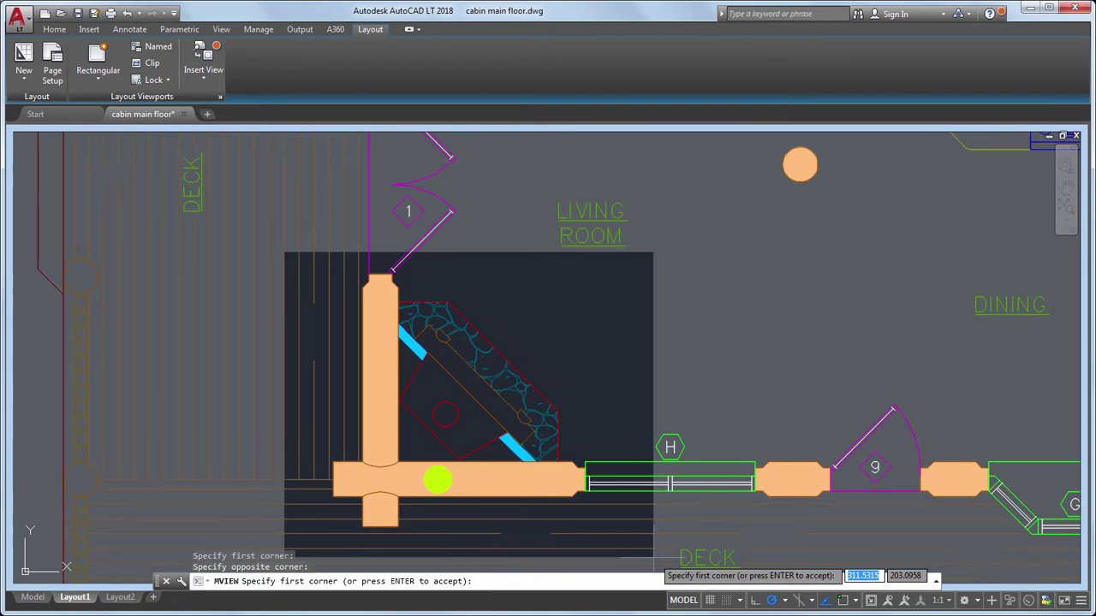
key(Return)
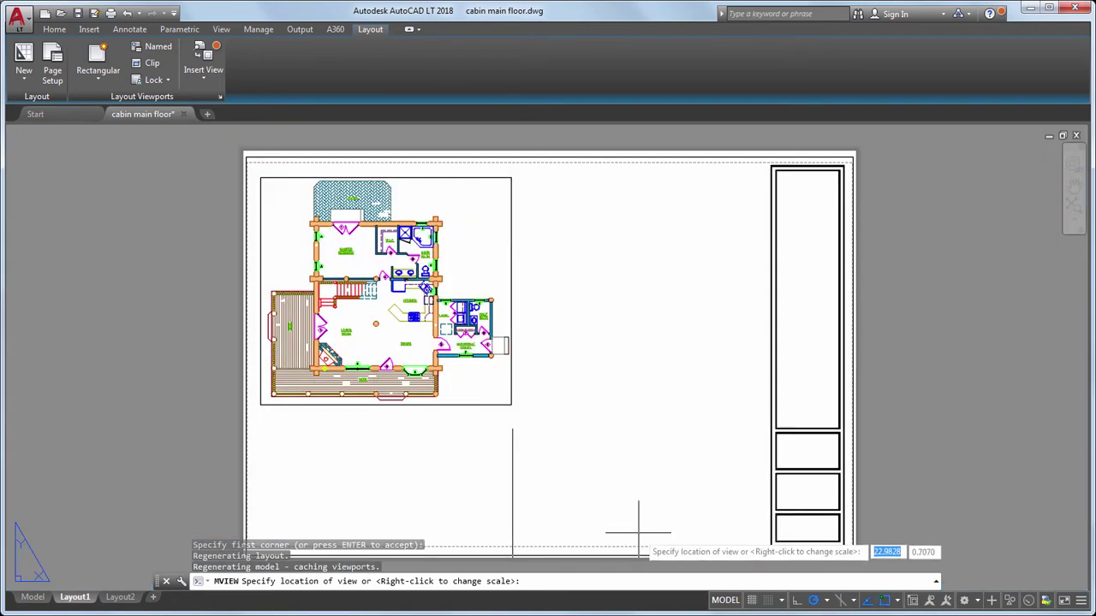
click(632, 366)
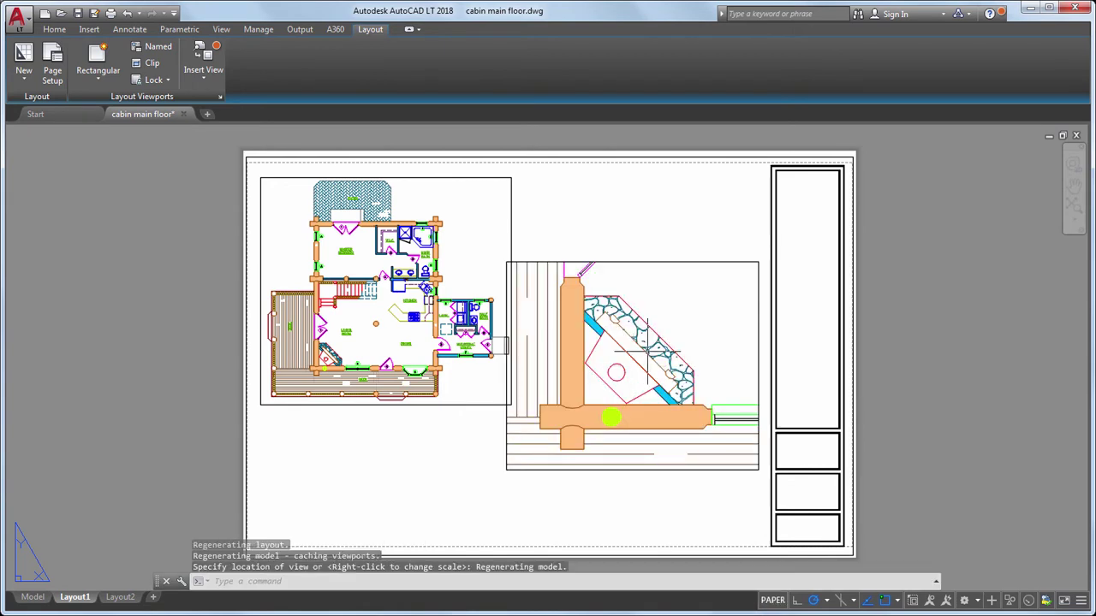
click(203, 79)
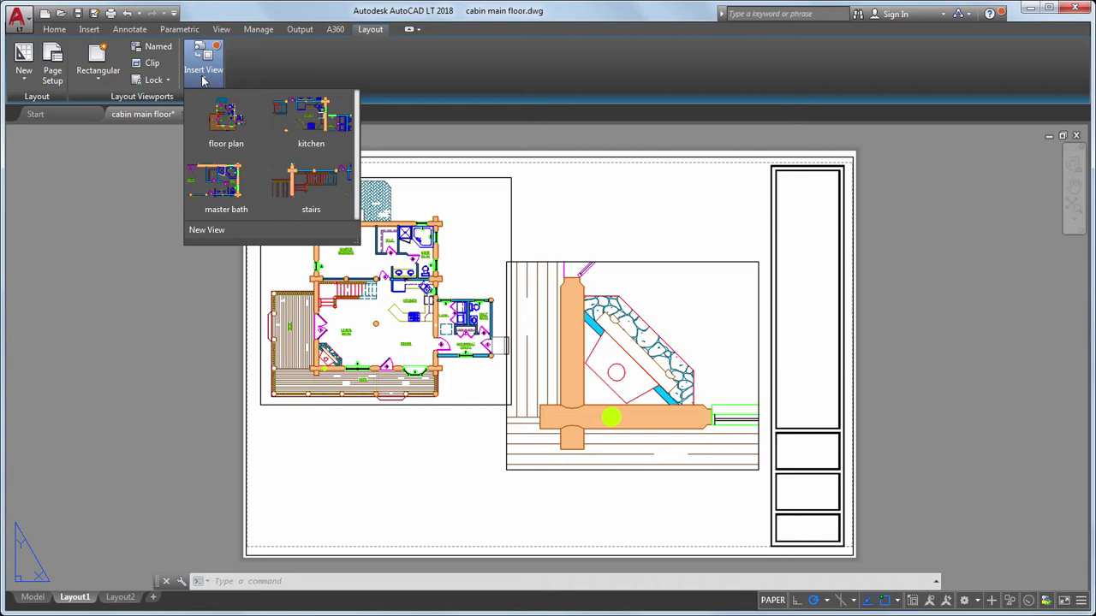
Set the detail viewport to 1" = 1'-0" and move it to the lower right
click(678, 263)
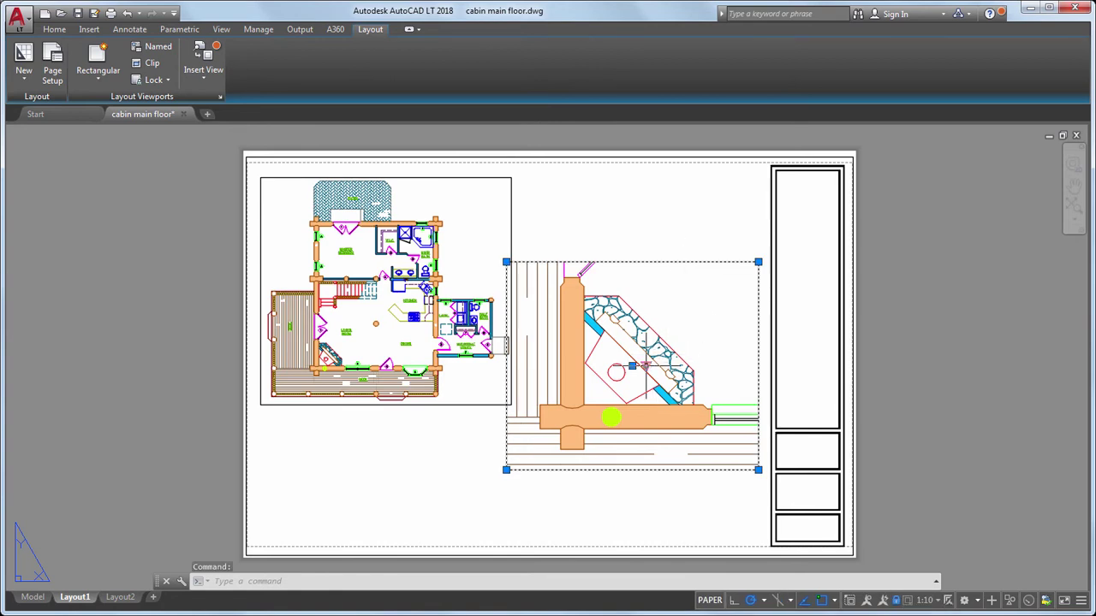
click(644, 367)
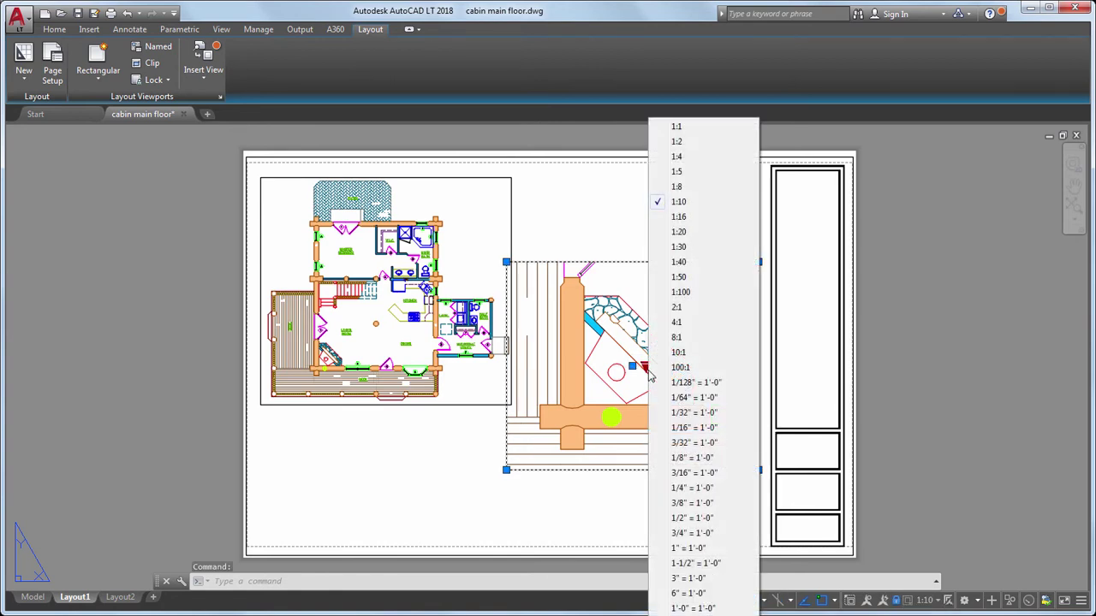
click(677, 549)
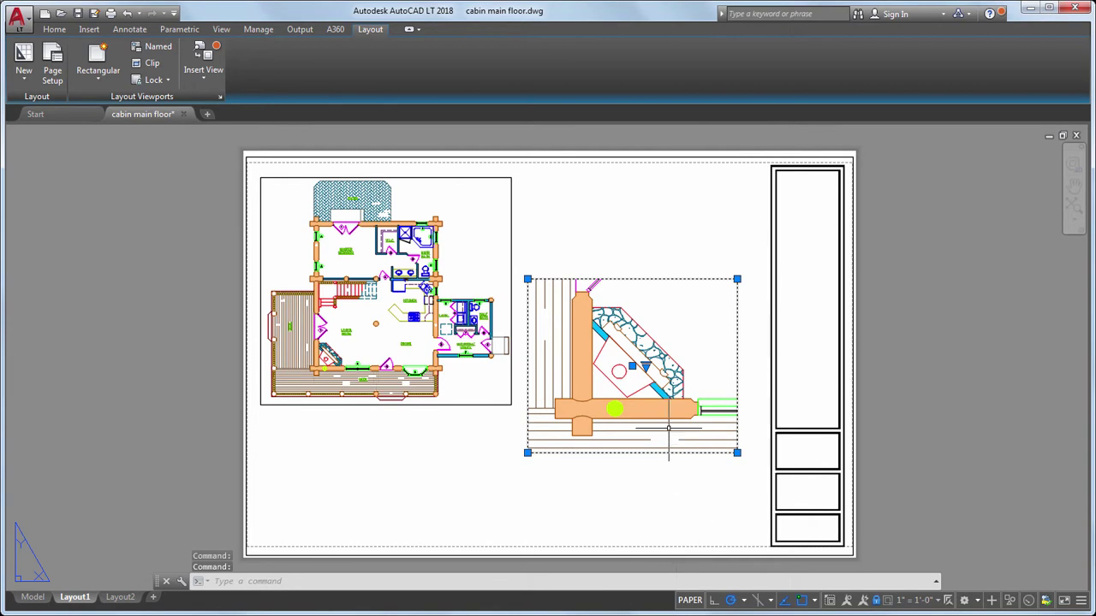
click(632, 366)
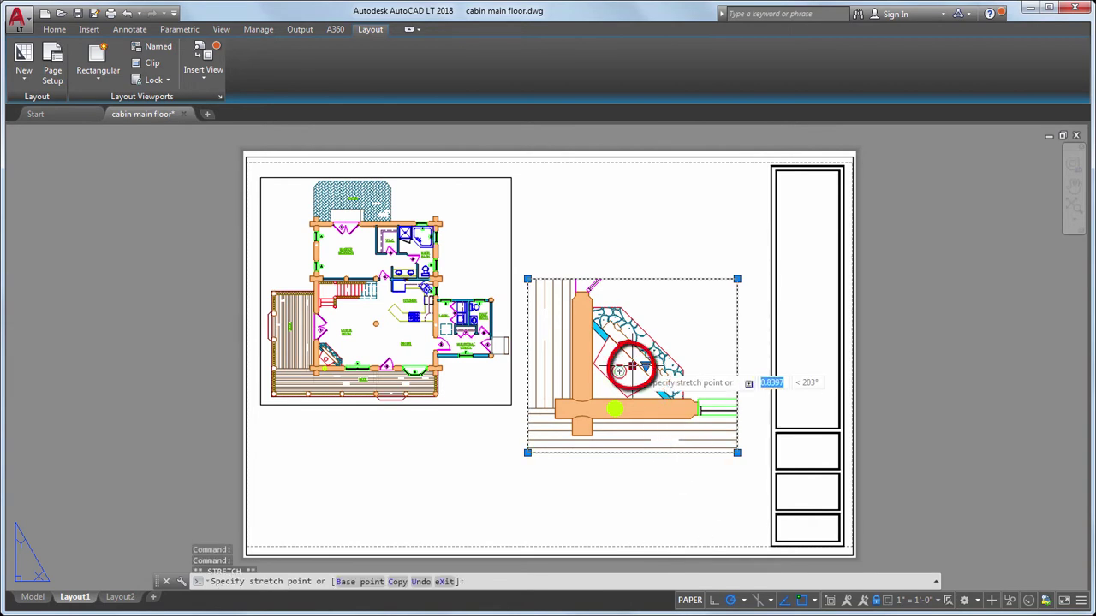
click(657, 453)
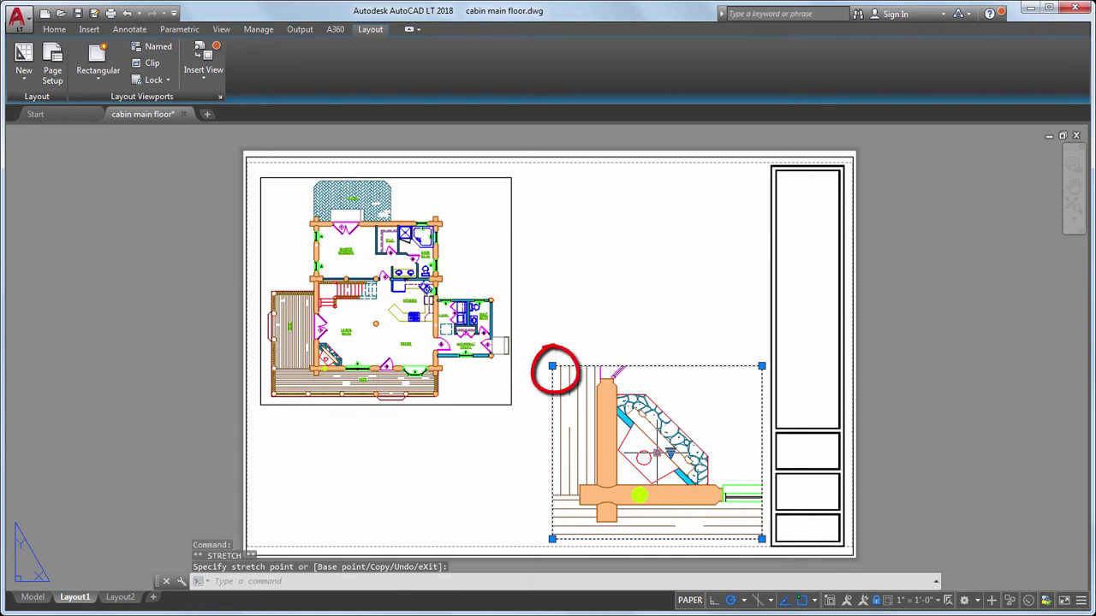
key(Escape)
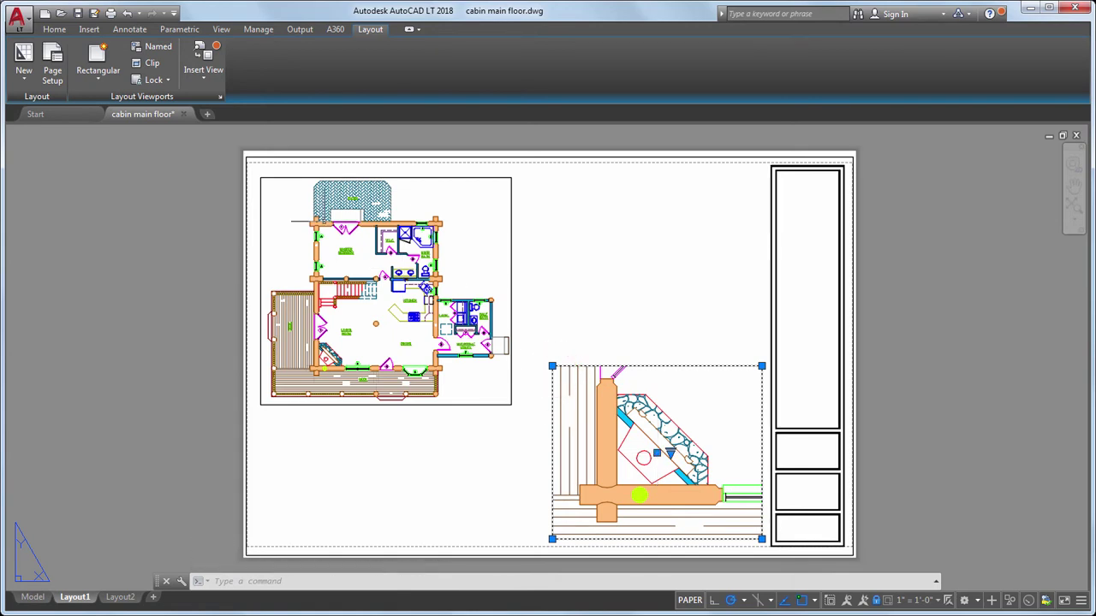
Insert the stairs view at 1/2" = 1'-0" below the floor plan
click(203, 68)
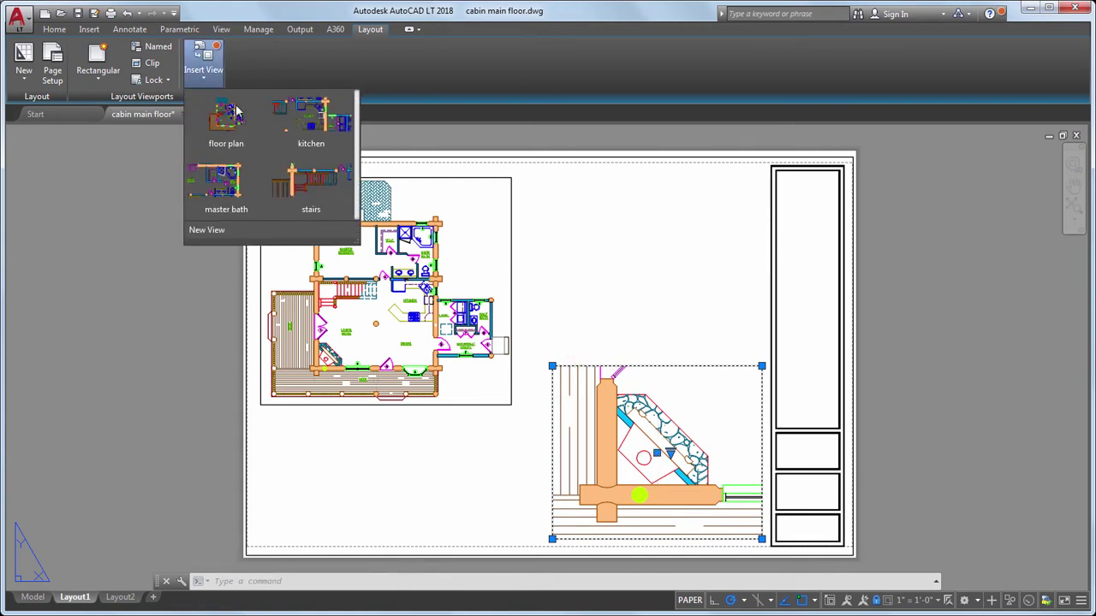
click(293, 171)
right_click(391, 463)
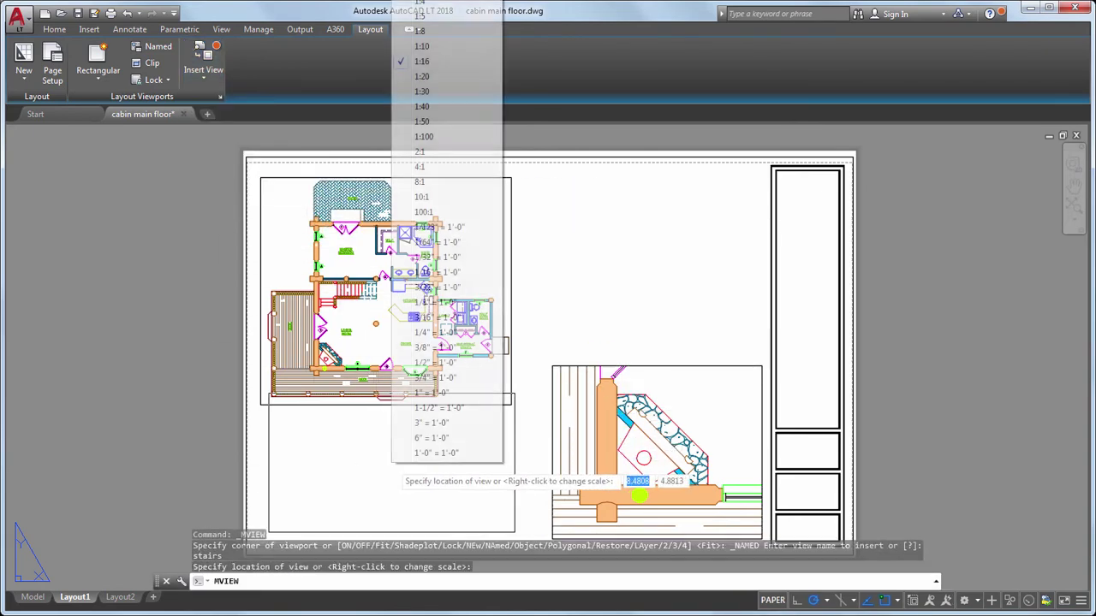
click(423, 363)
click(376, 471)
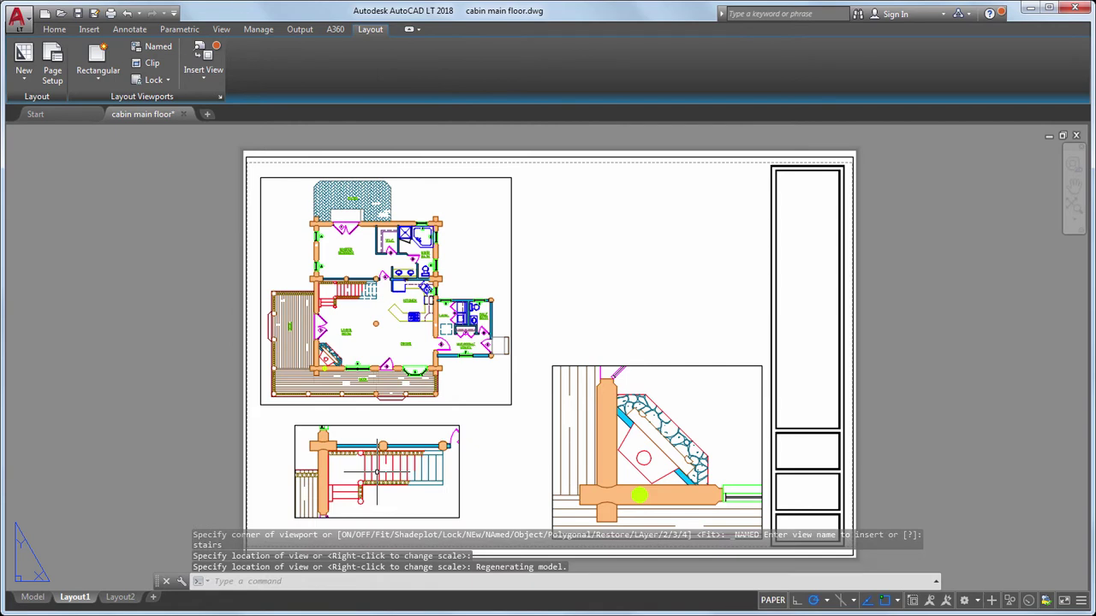
Insert the kitchen view onto the Layout1 sheet
click(207, 80)
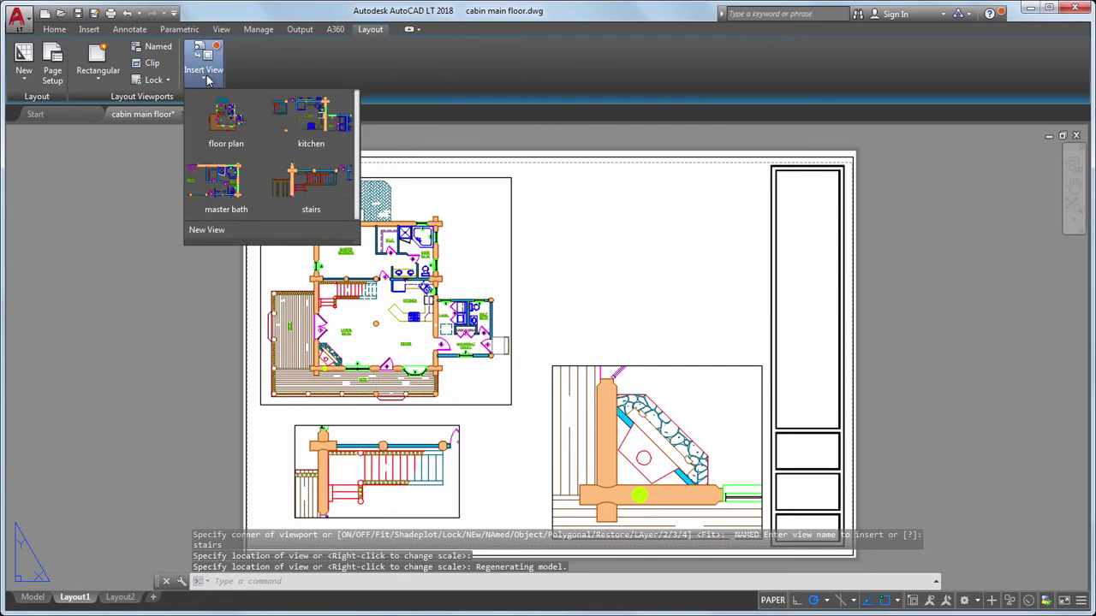
click(310, 114)
click(546, 253)
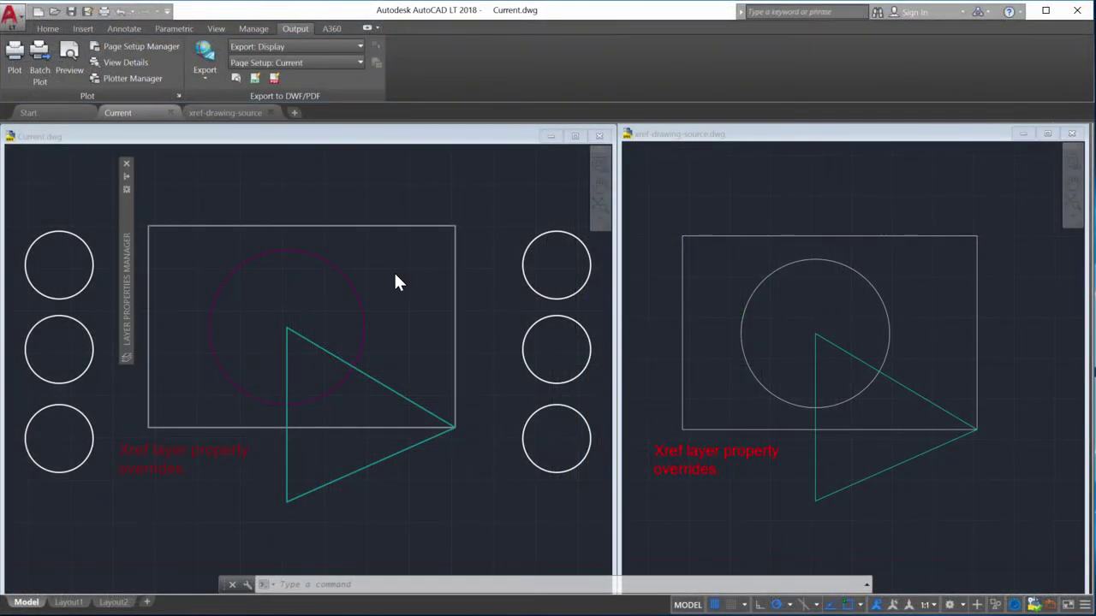
Open Layer Properties for Current.dwg with the LAYER command and select the mech1 layer
click(394, 270)
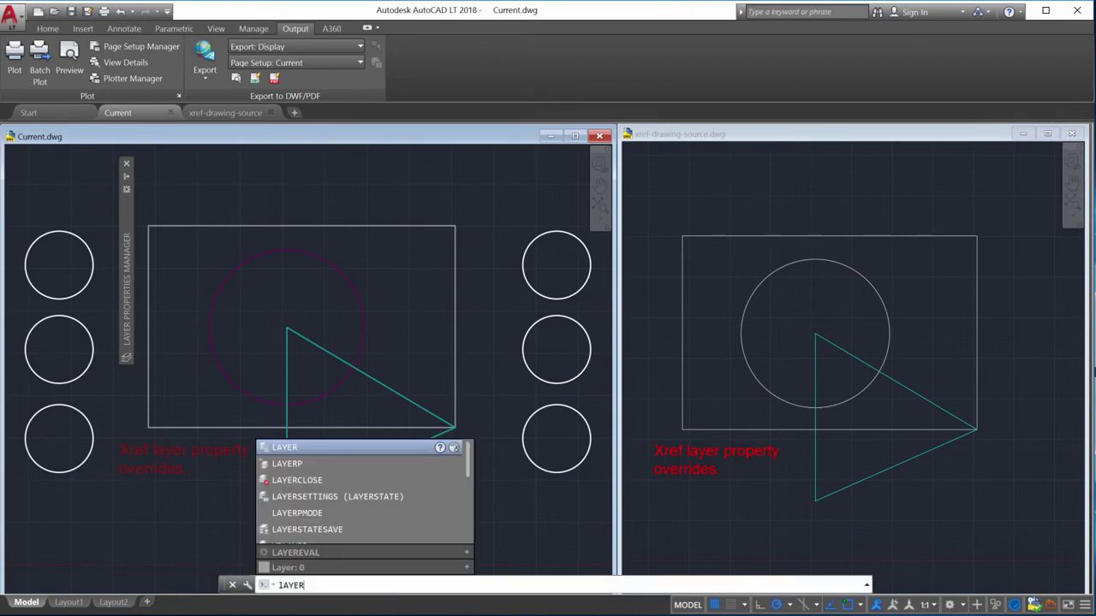
key(Return)
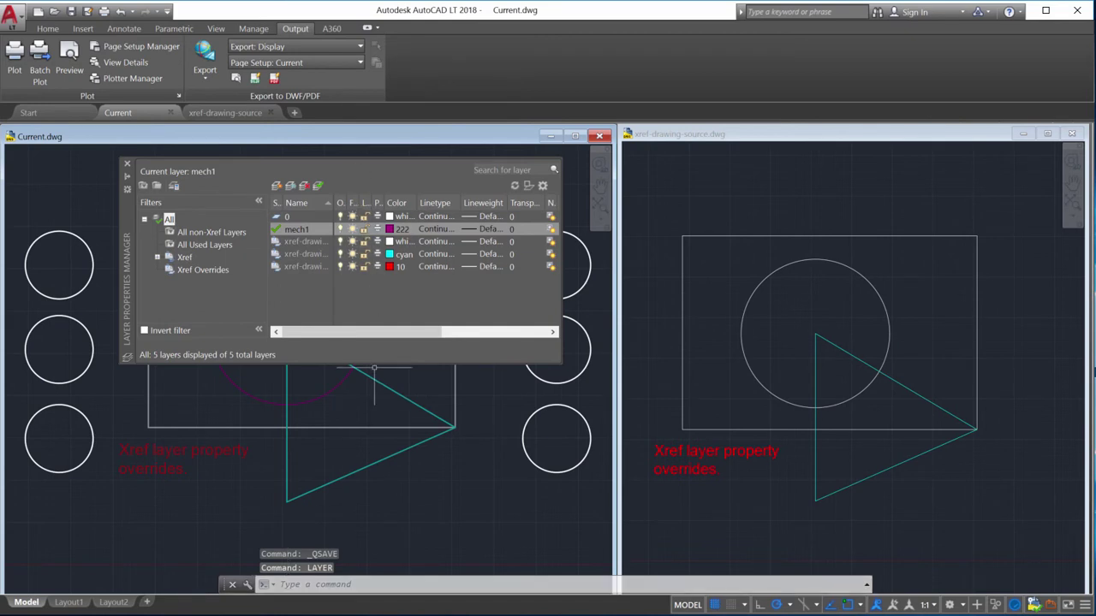
click(361, 229)
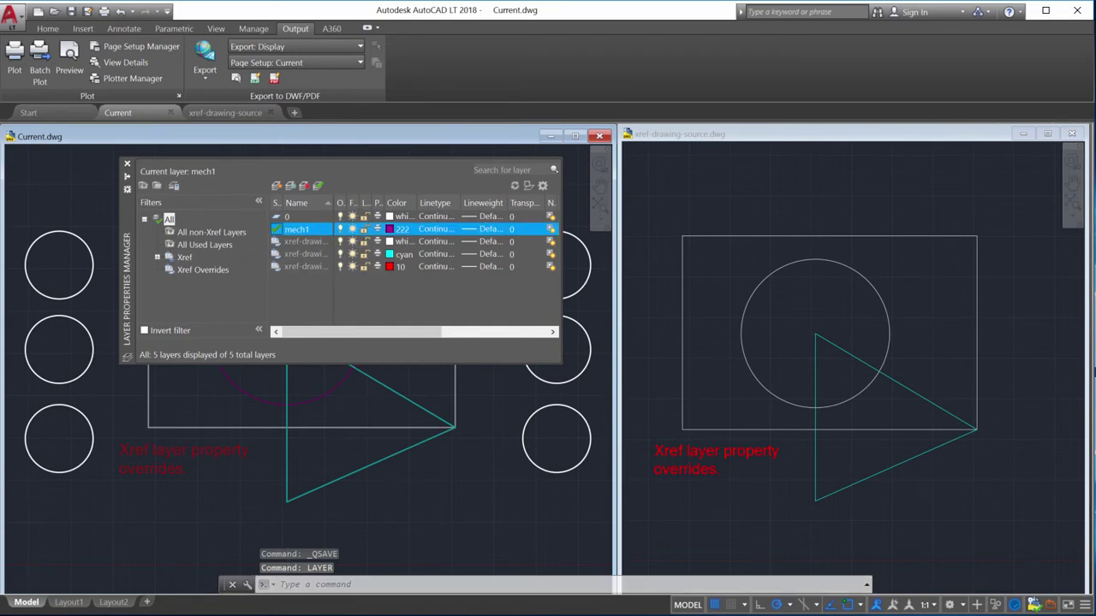
In Layer Settings, stop reloading Description, New VP Freeze and Transparency from xrefs
click(540, 185)
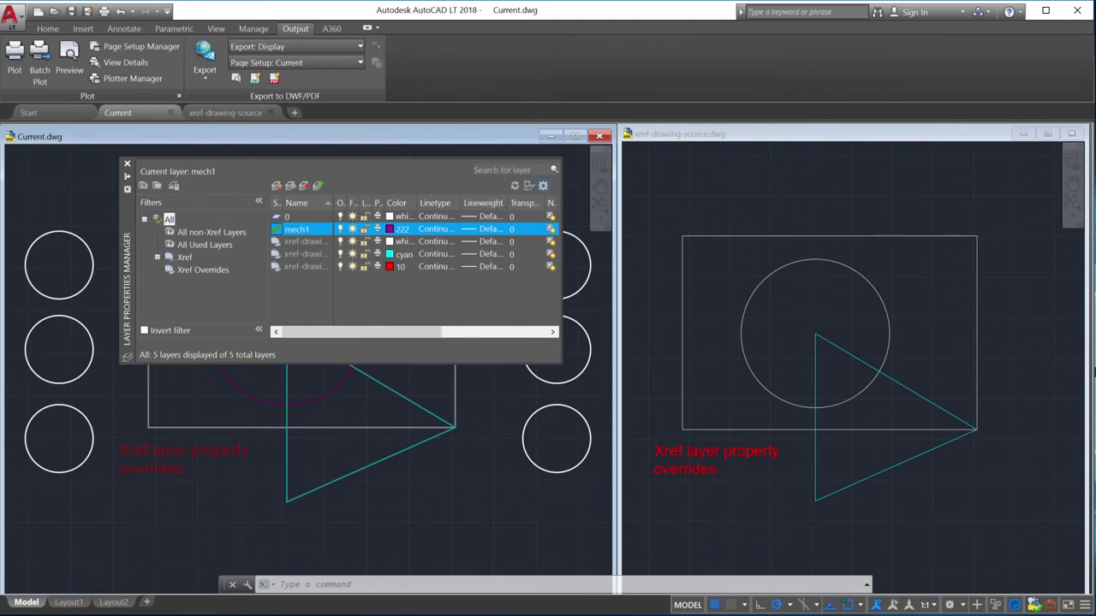
drag(540, 167, 427, 155)
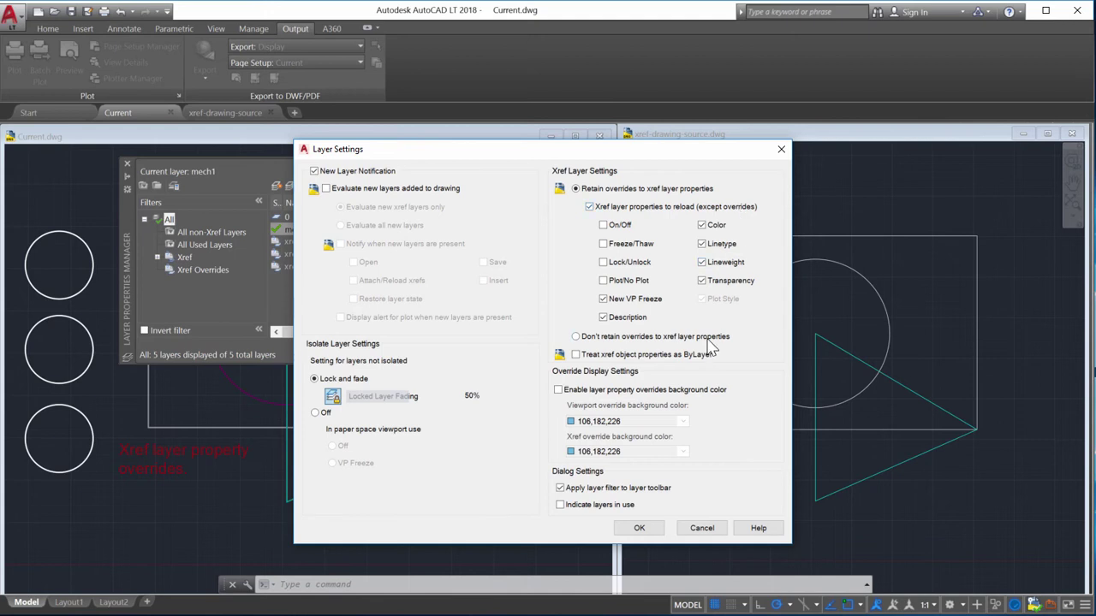
mouse_move(709, 346)
click(604, 318)
click(603, 299)
click(702, 281)
click(641, 528)
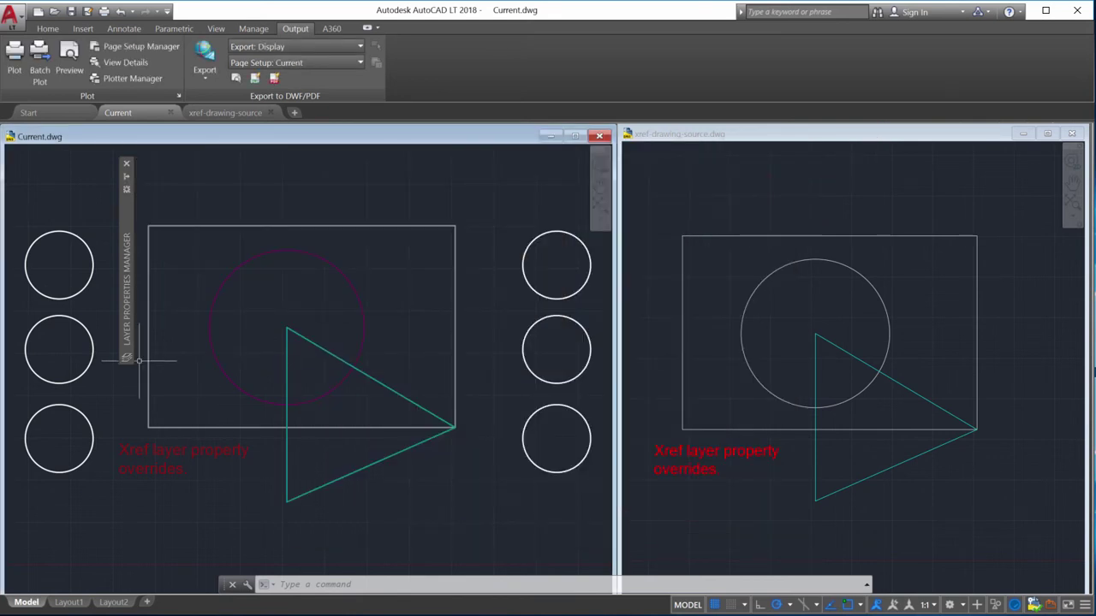
Override the first xref layer to colour 50 and the red xref layer to white, then save
mouse_move(128, 342)
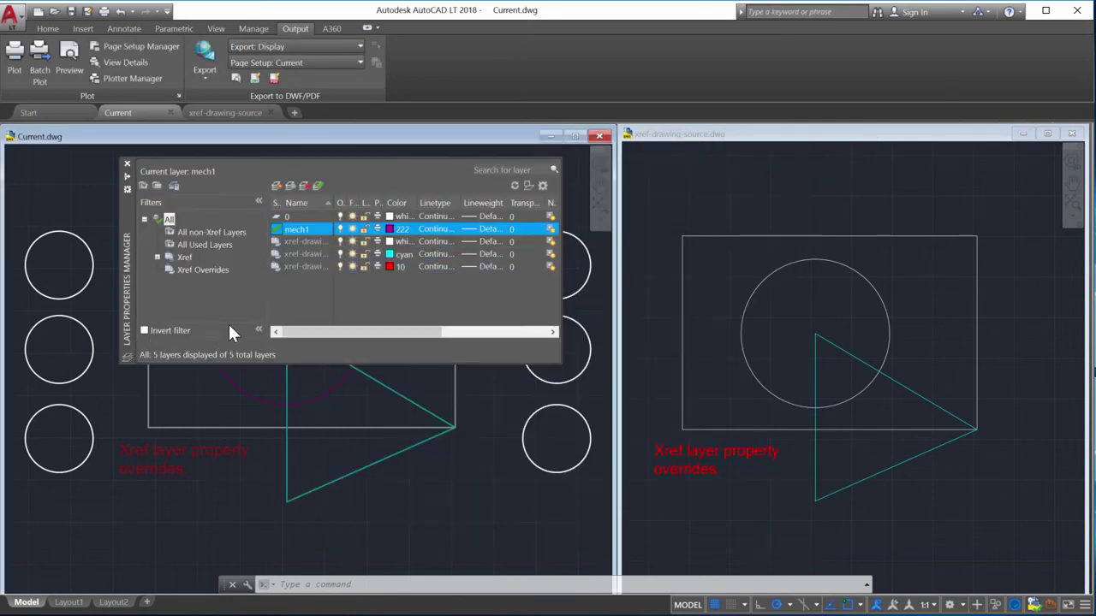
click(310, 242)
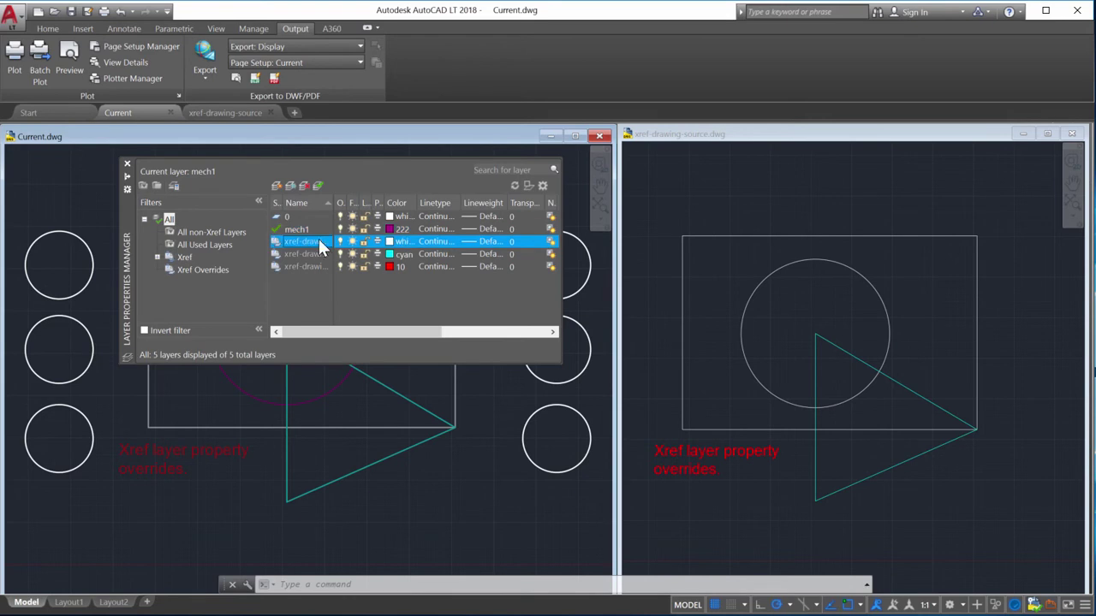
click(392, 242)
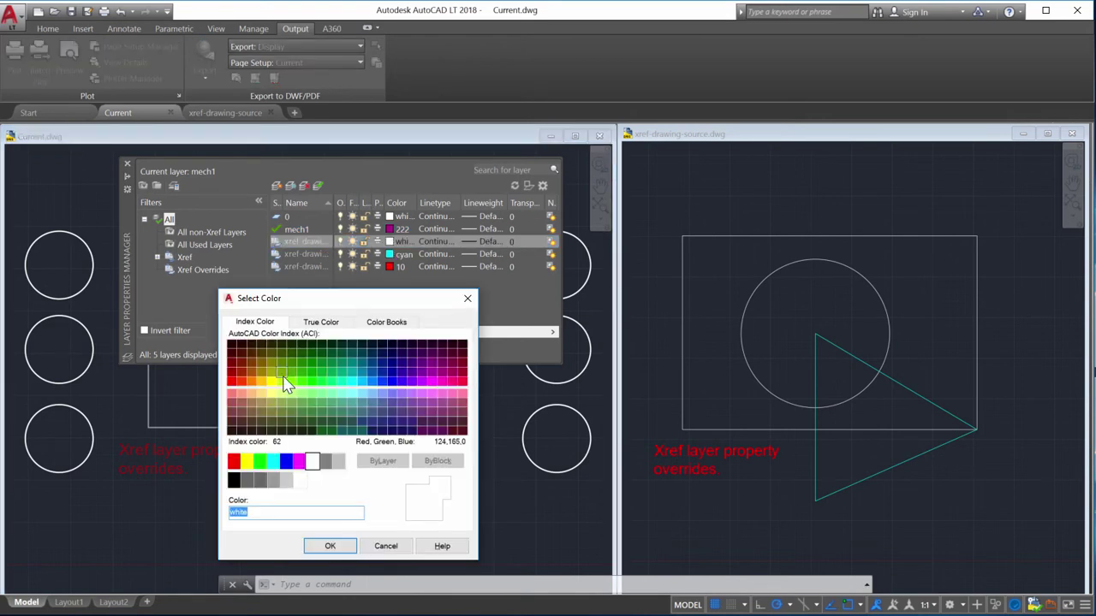
click(275, 382)
click(330, 545)
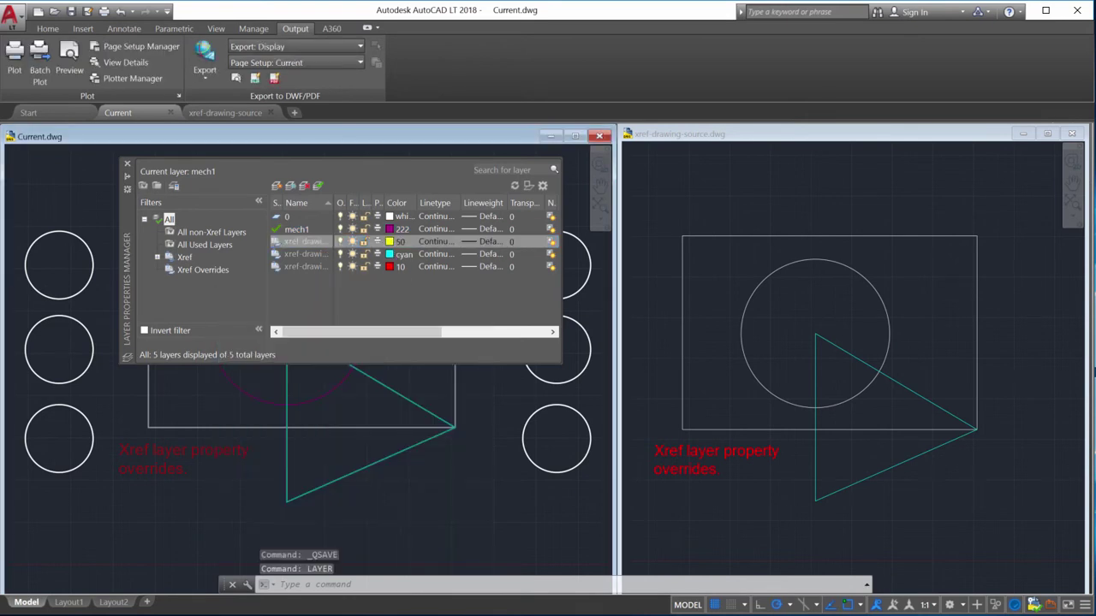
click(389, 266)
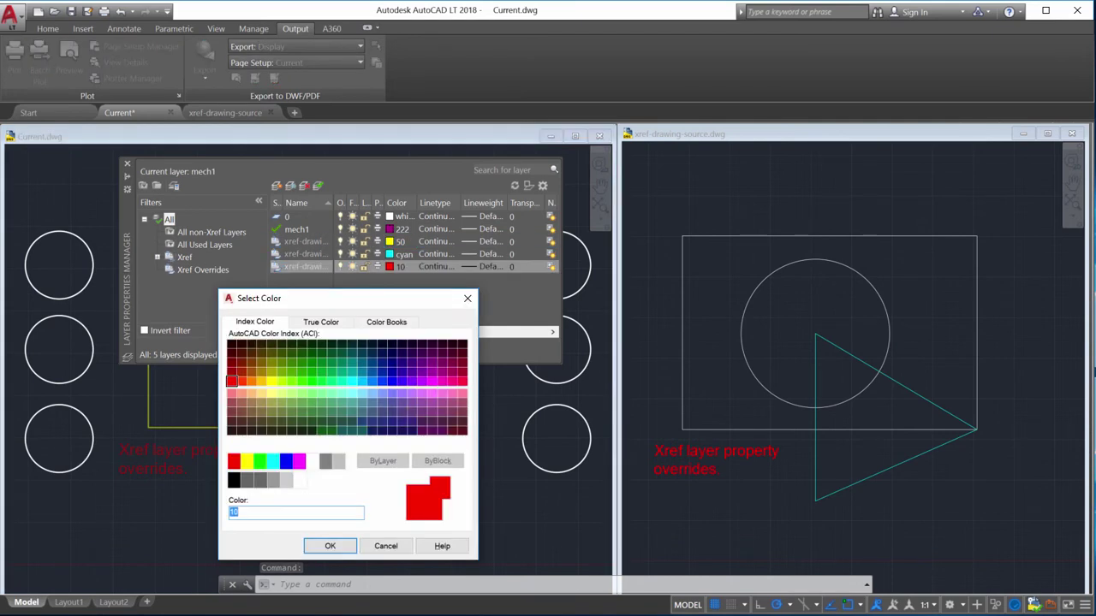
click(298, 461)
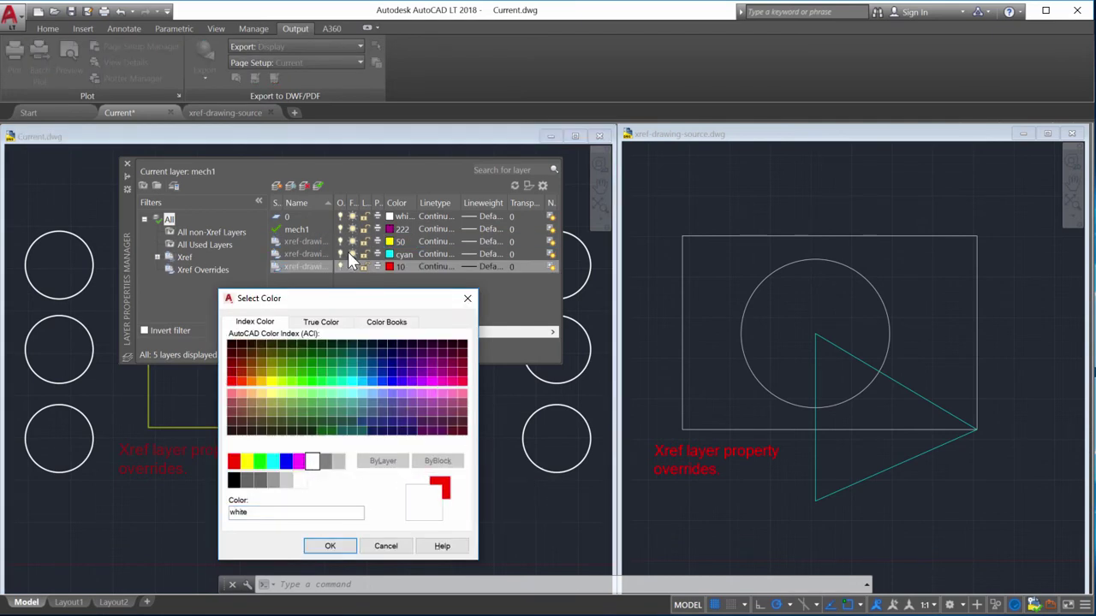
click(338, 548)
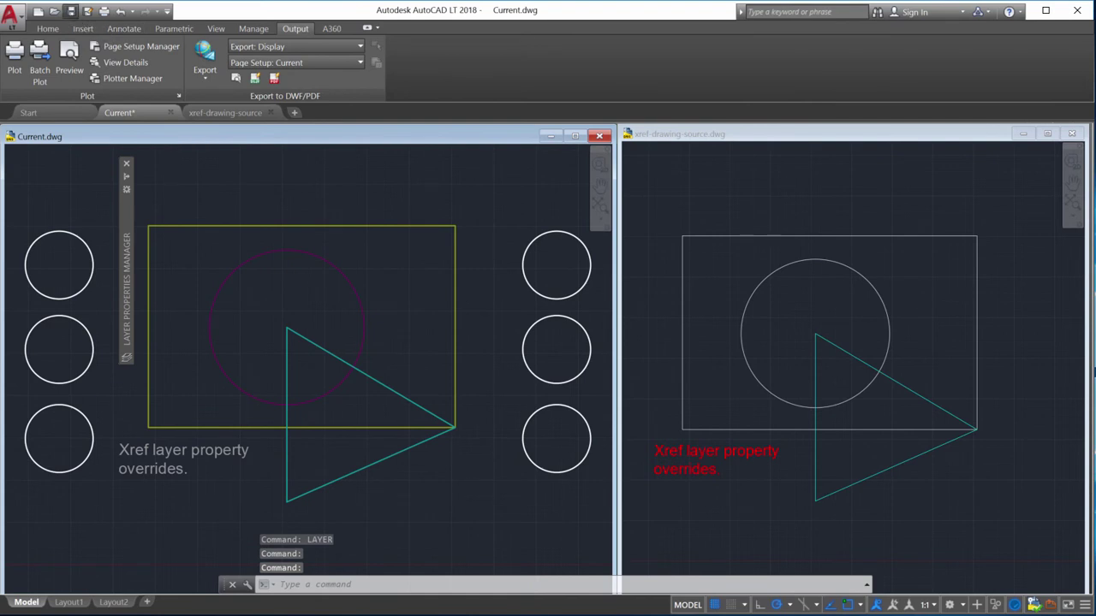
click(71, 12)
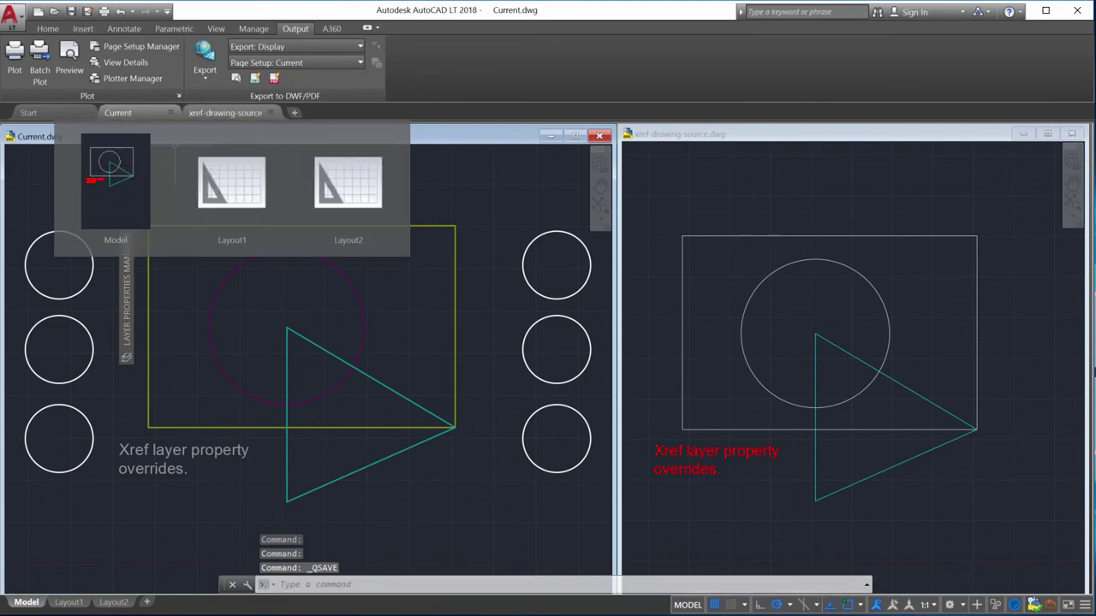
In xref-drawing-source.dwg, set geom01 to colour 10 red and text03 to colour 51 yellow
click(105, 167)
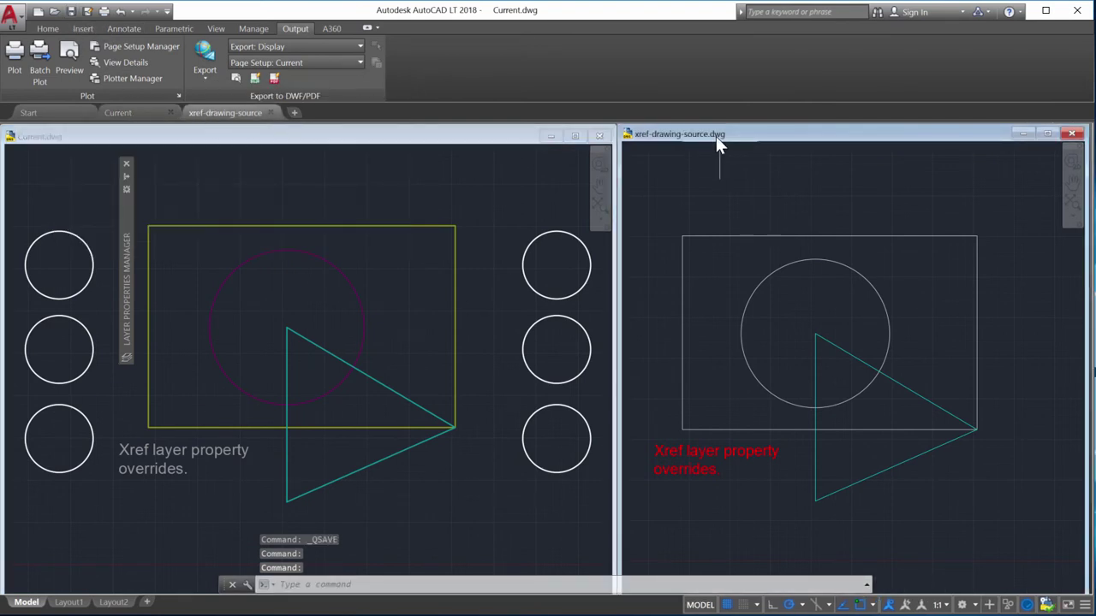
mouse_move(123, 262)
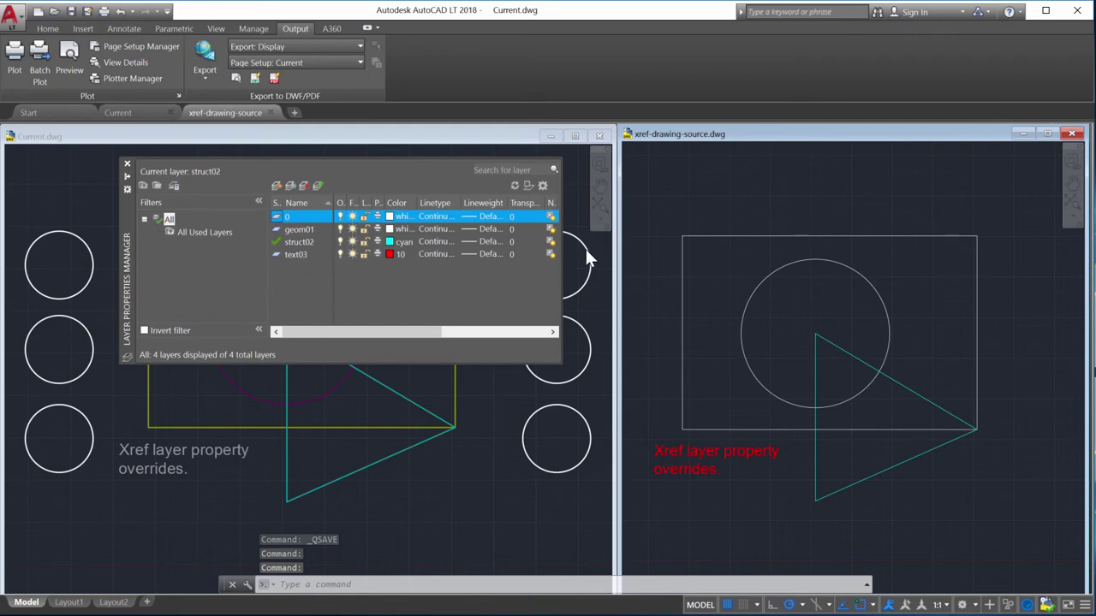
click(299, 229)
click(401, 228)
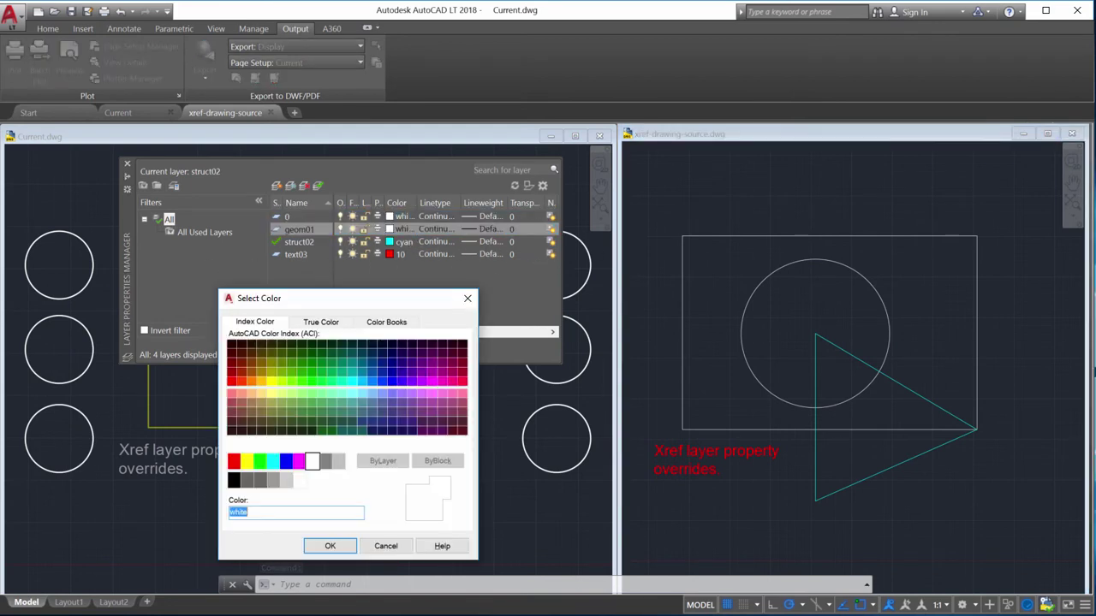
click(232, 381)
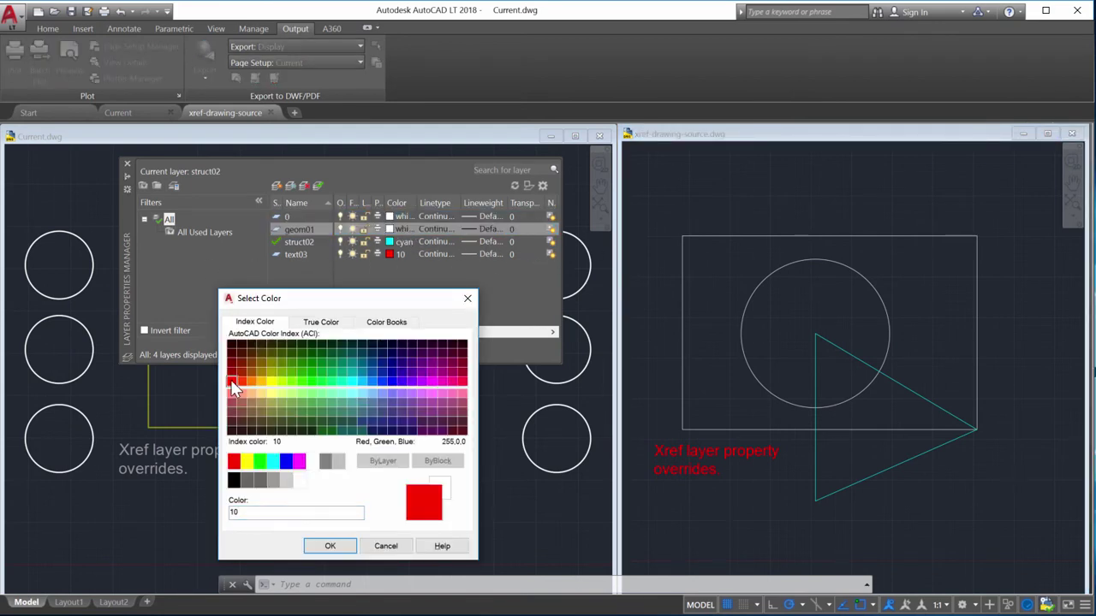
click(341, 550)
click(394, 254)
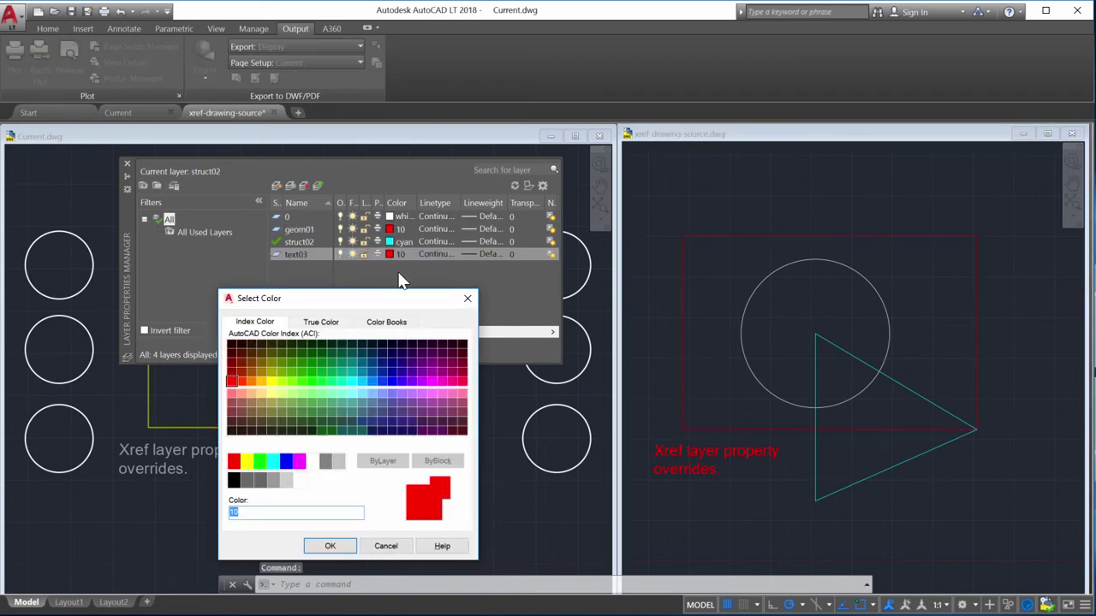
click(273, 397)
click(329, 546)
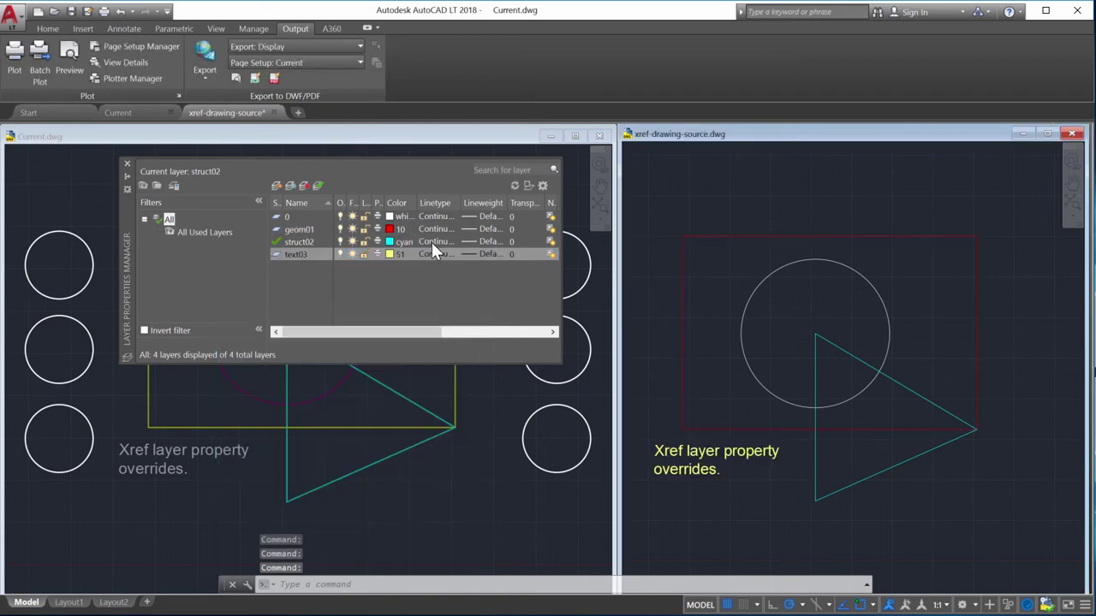
Give struct02 the ACAD_ISO02W100 linetype and a 0.80 mm lineweight
click(432, 243)
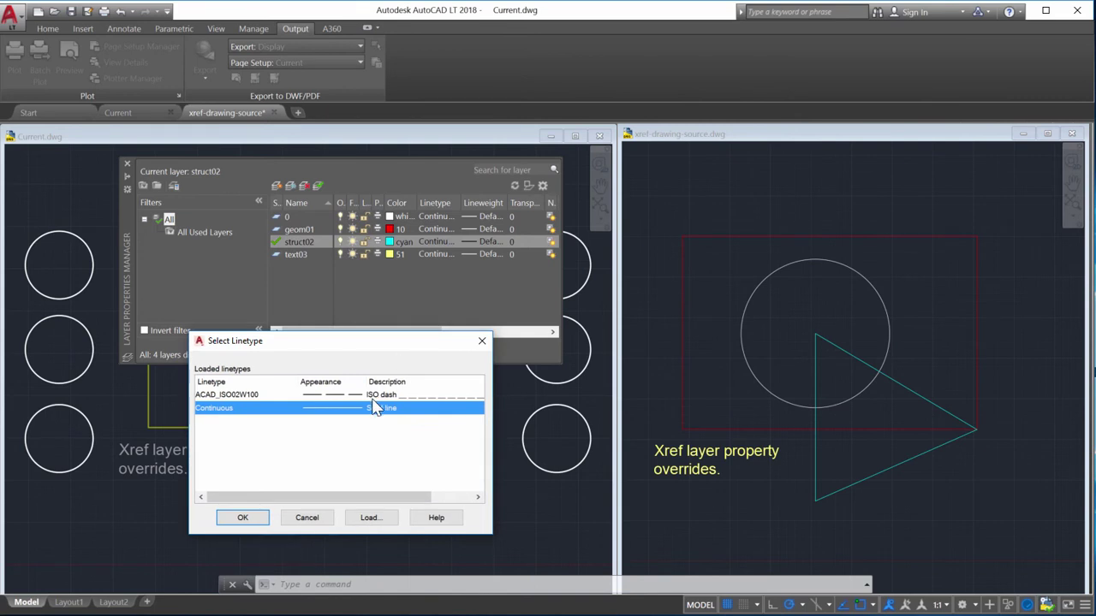
click(376, 395)
click(247, 519)
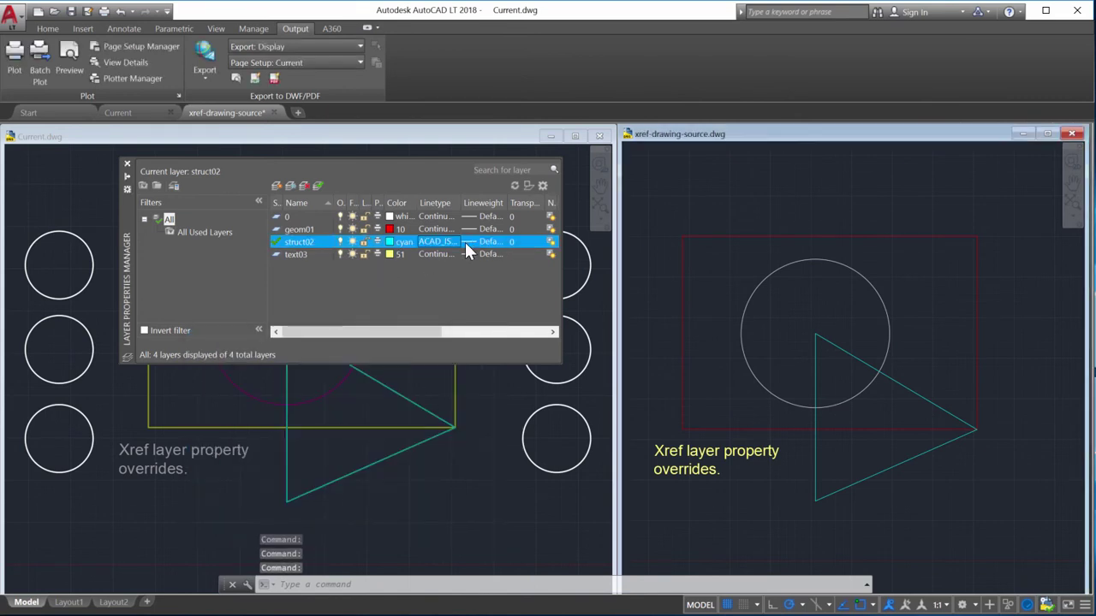
click(484, 241)
scroll(385, 351, down, 3)
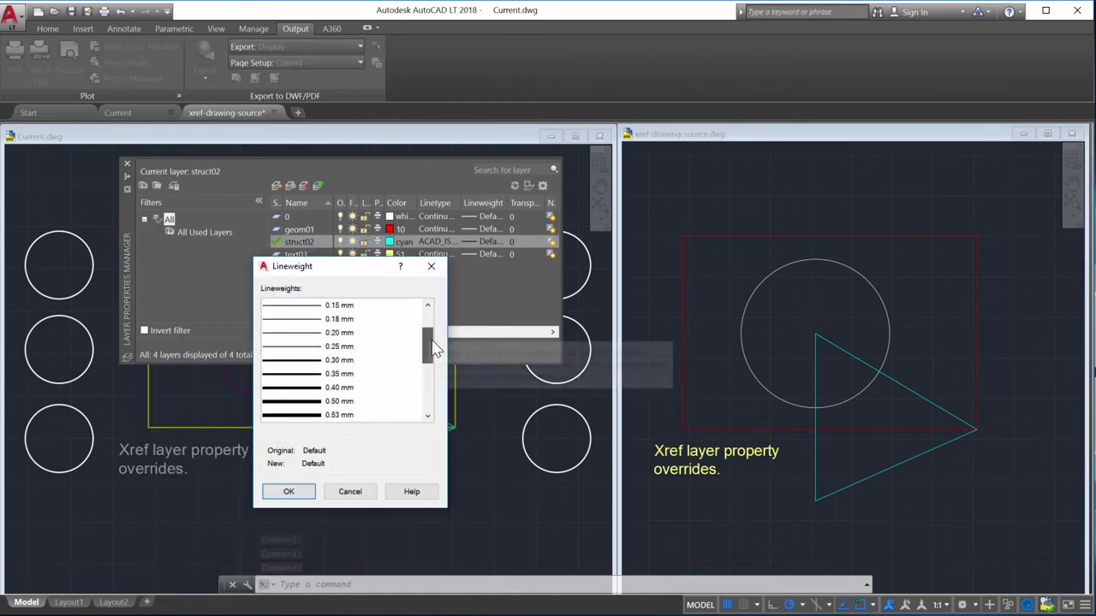
click(334, 400)
click(310, 494)
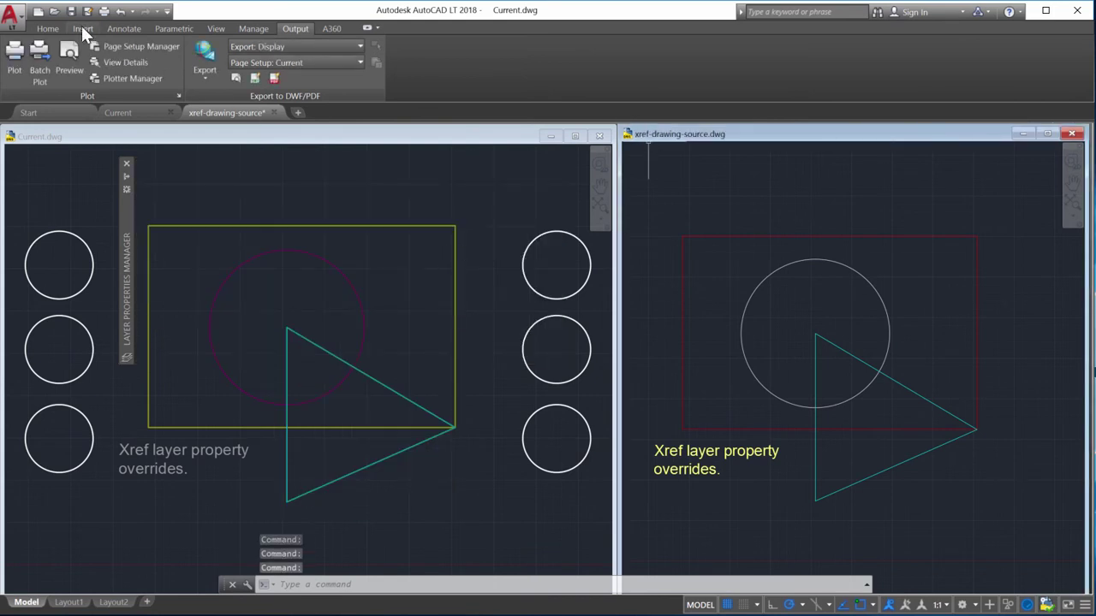
Save the xref source, then confirm Layer Settings in Current.dwg to show the reloaded xref
key(ctrl+s)
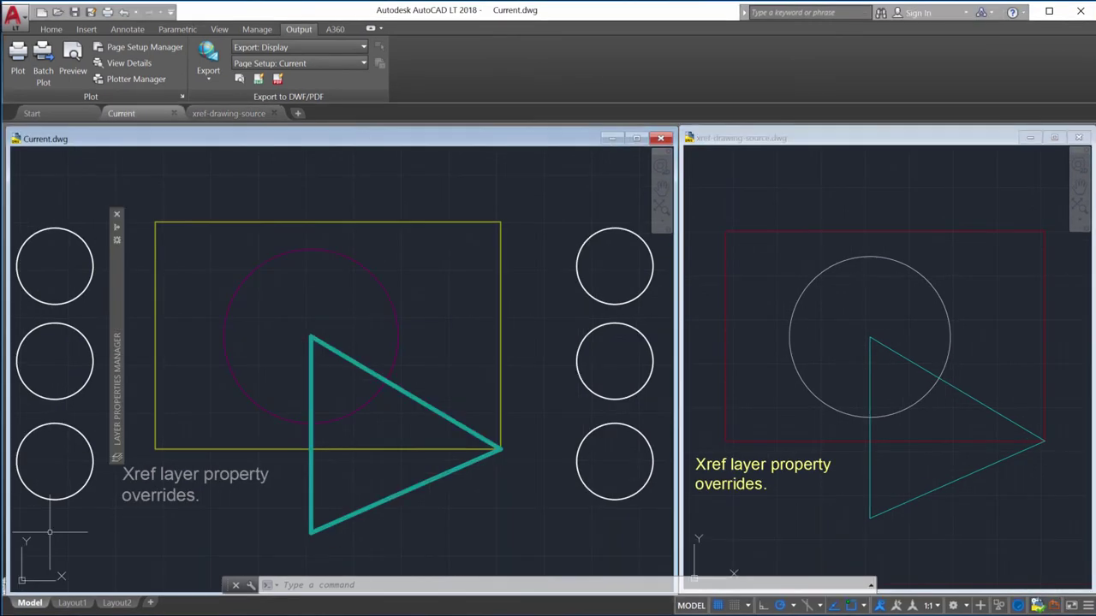
mouse_move(120, 450)
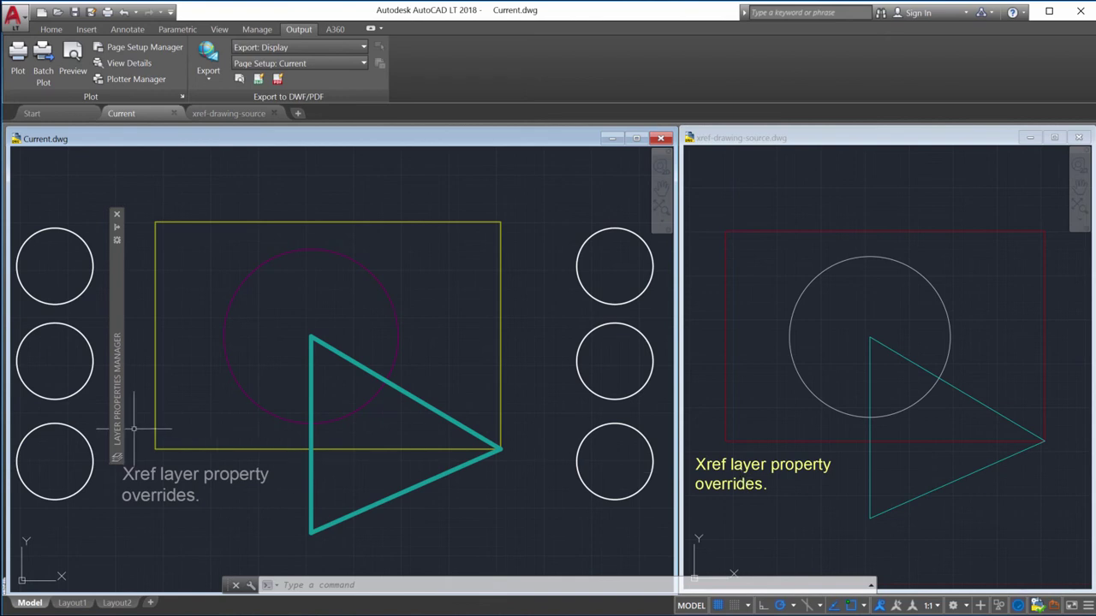
mouse_move(118, 424)
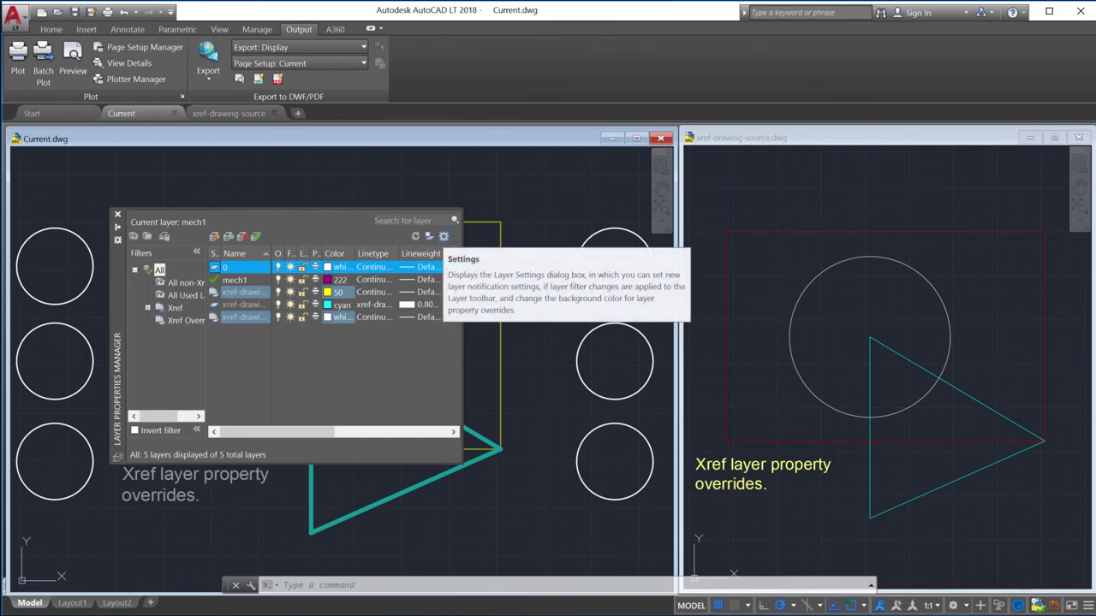
click(443, 236)
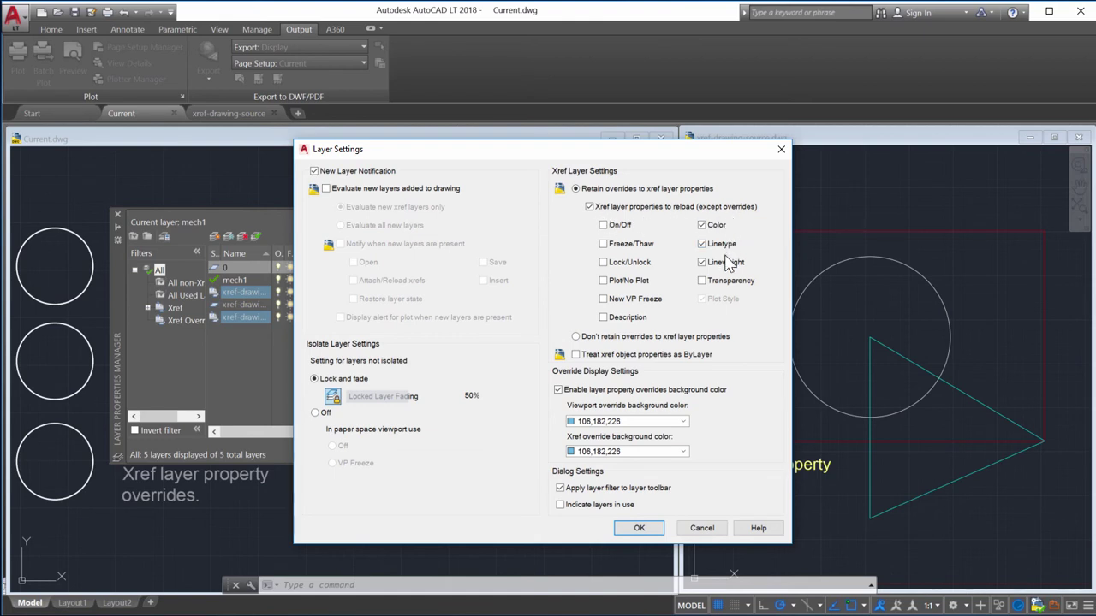
click(640, 528)
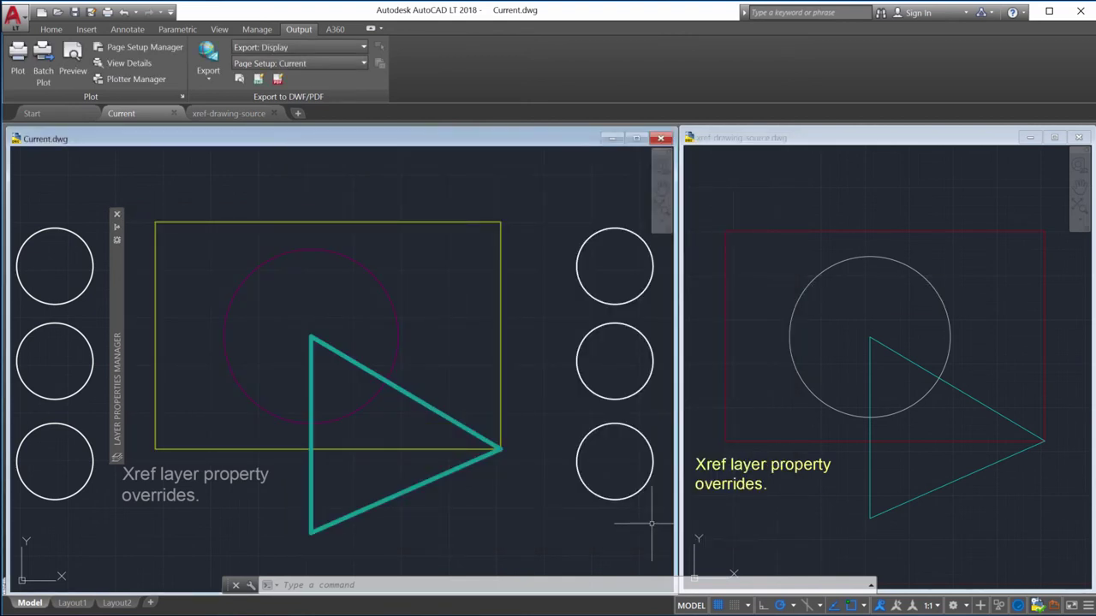
Set VISRETAINMODE to 2032 and reopen Layer Settings to check the xref reload options
click(462, 585)
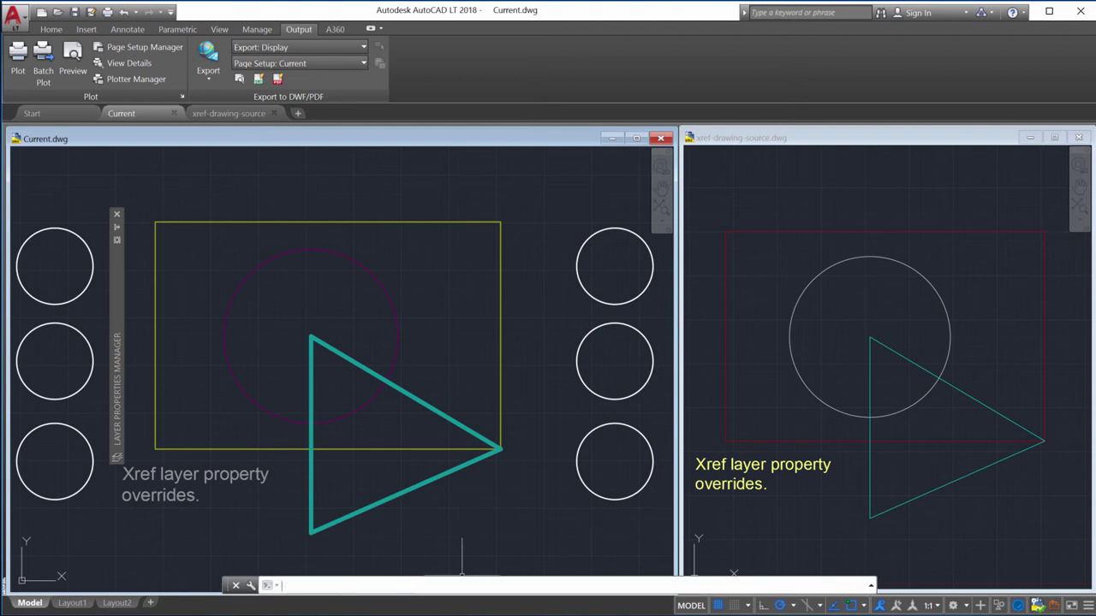
text(visret)
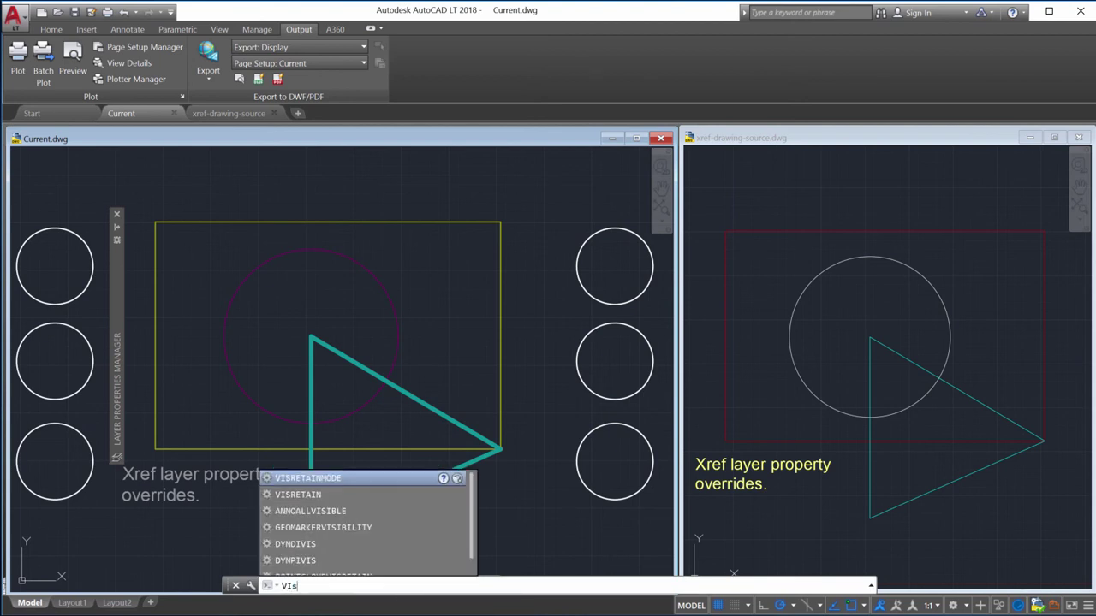
text(ain)
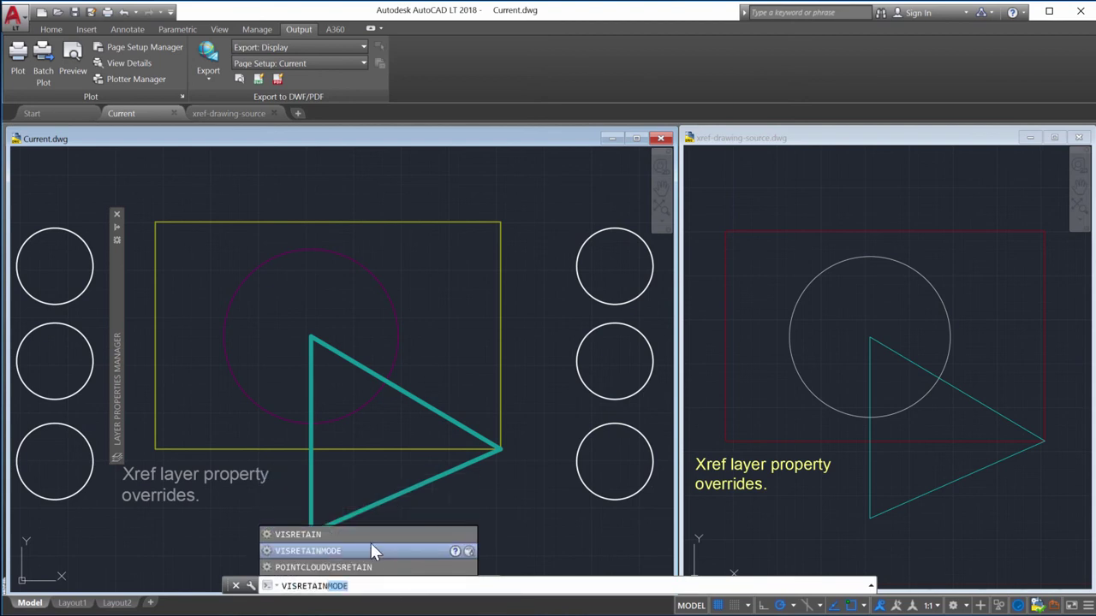
click(371, 550)
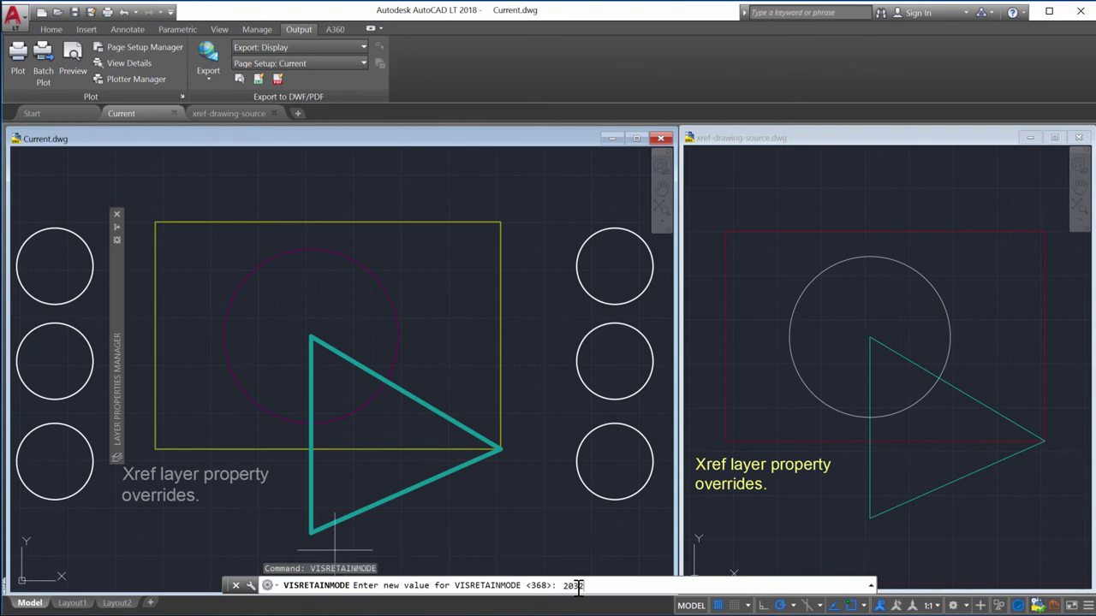
text(2032)
key(Return)
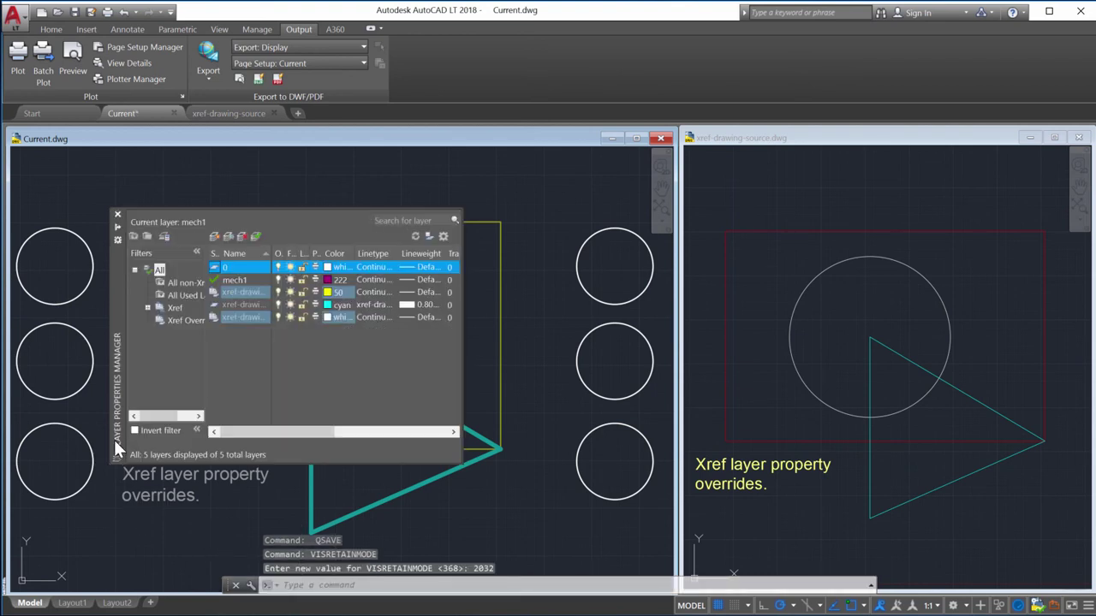
click(443, 236)
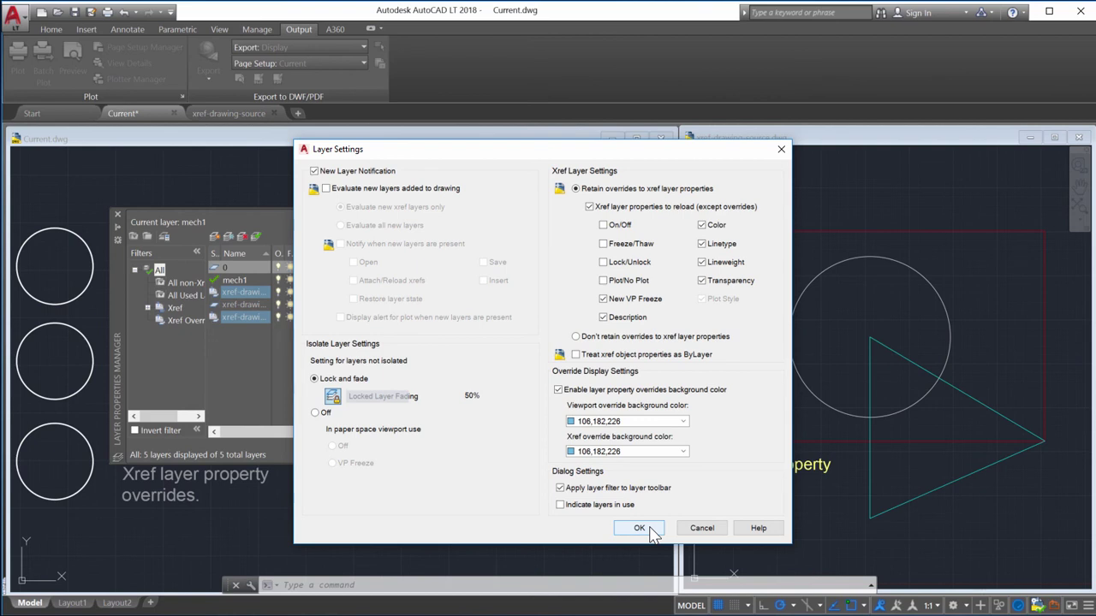
Toggle override highlighting and set the Xref override background color to magenta in Layer Settings
click(650, 528)
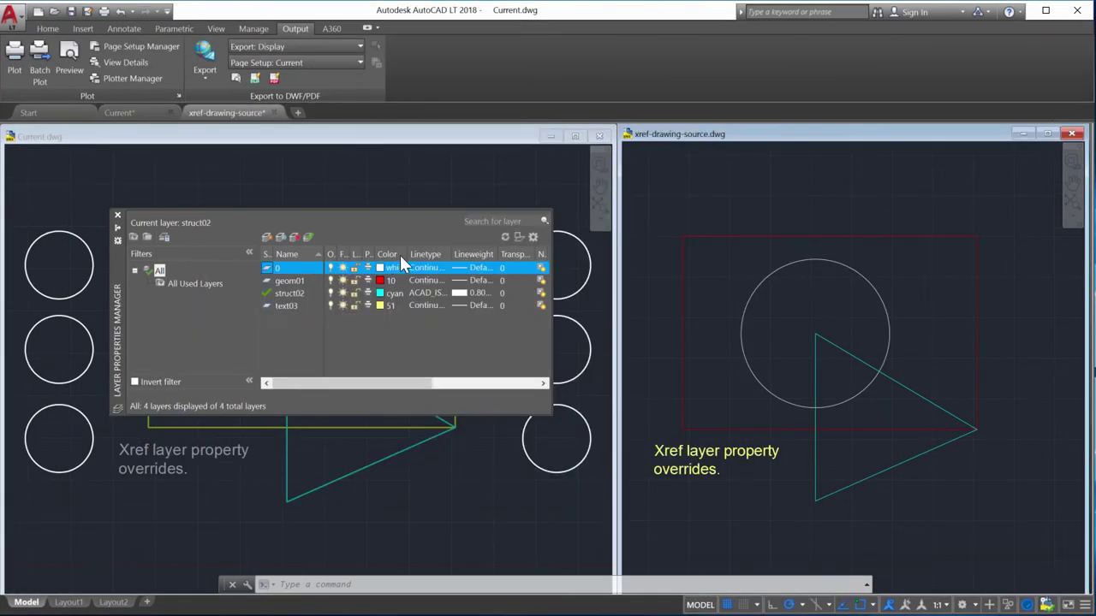
click(518, 237)
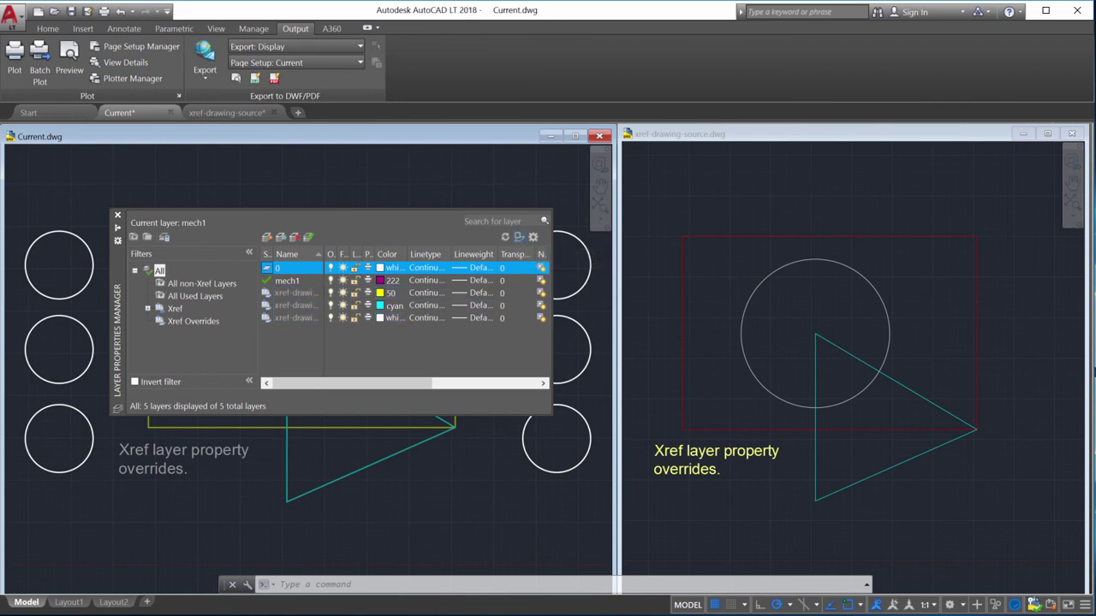
click(532, 237)
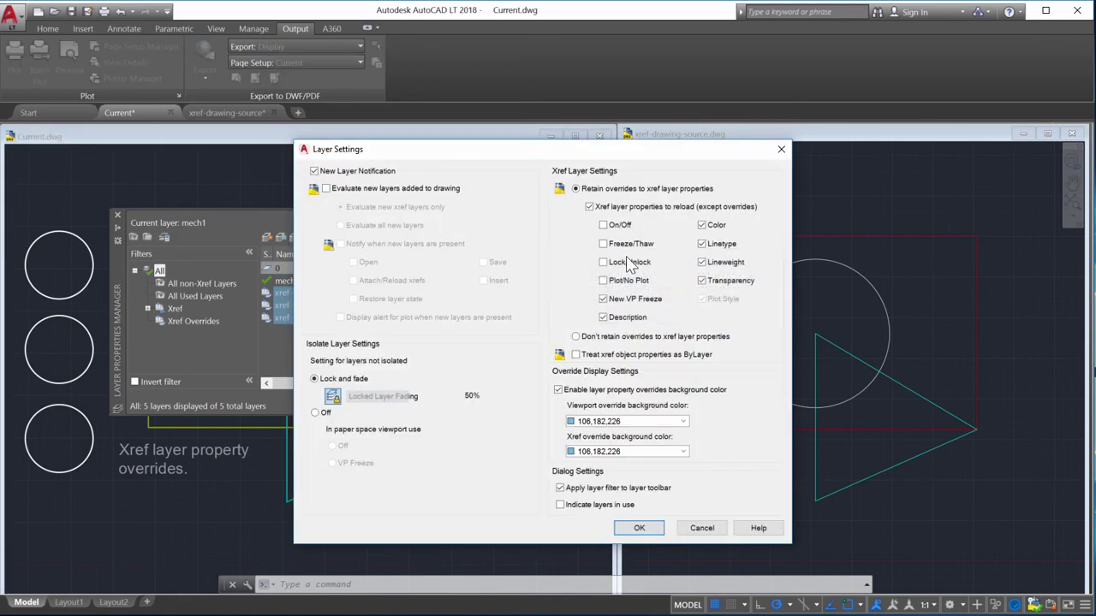
click(682, 452)
scroll(624, 480, up, 2)
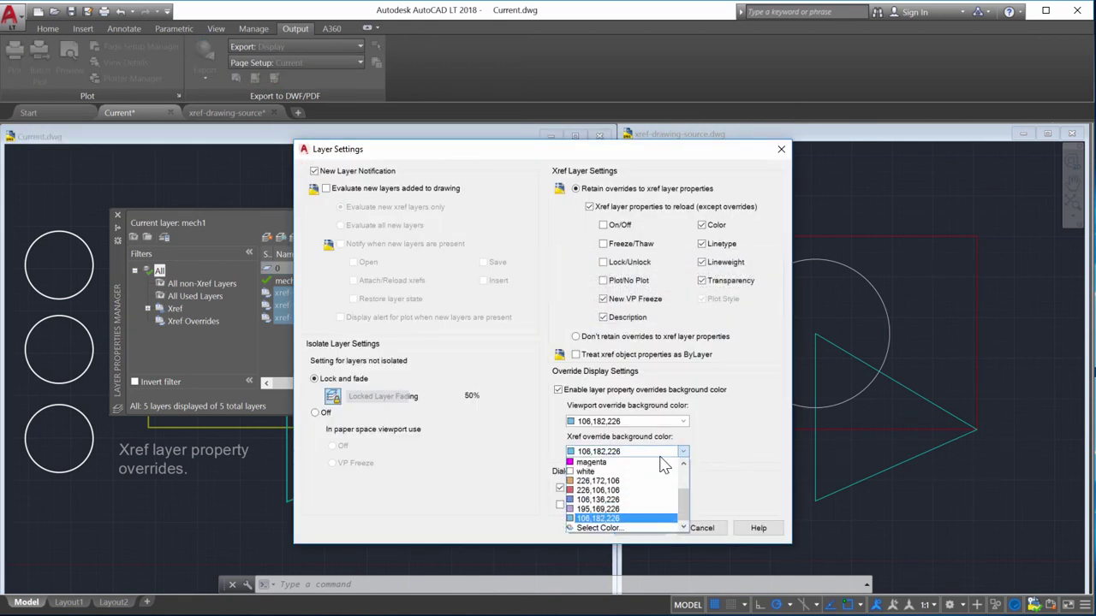
click(599, 463)
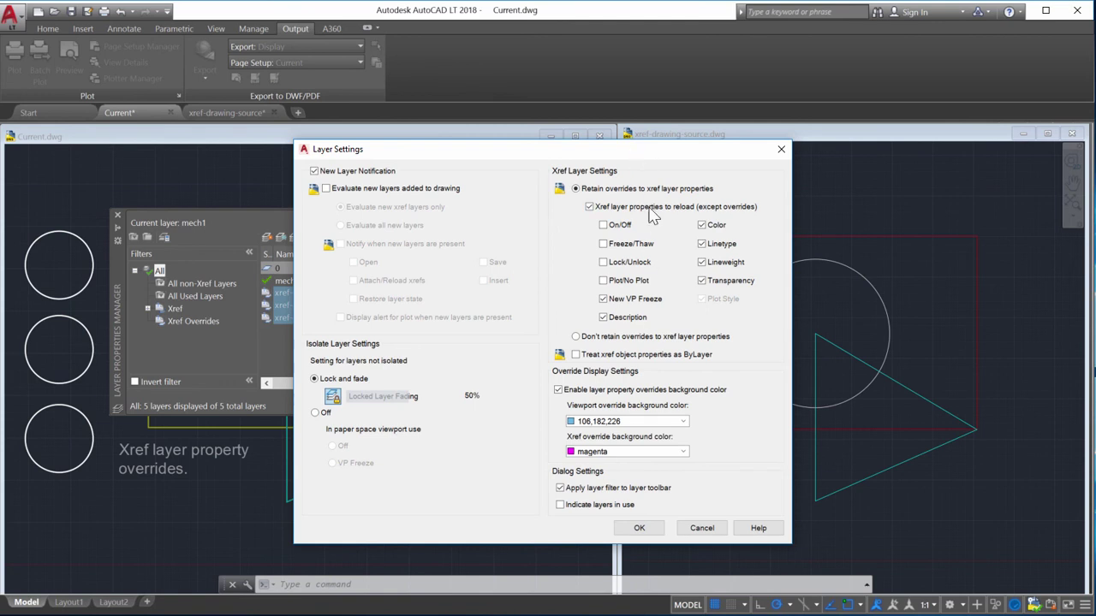
click(640, 528)
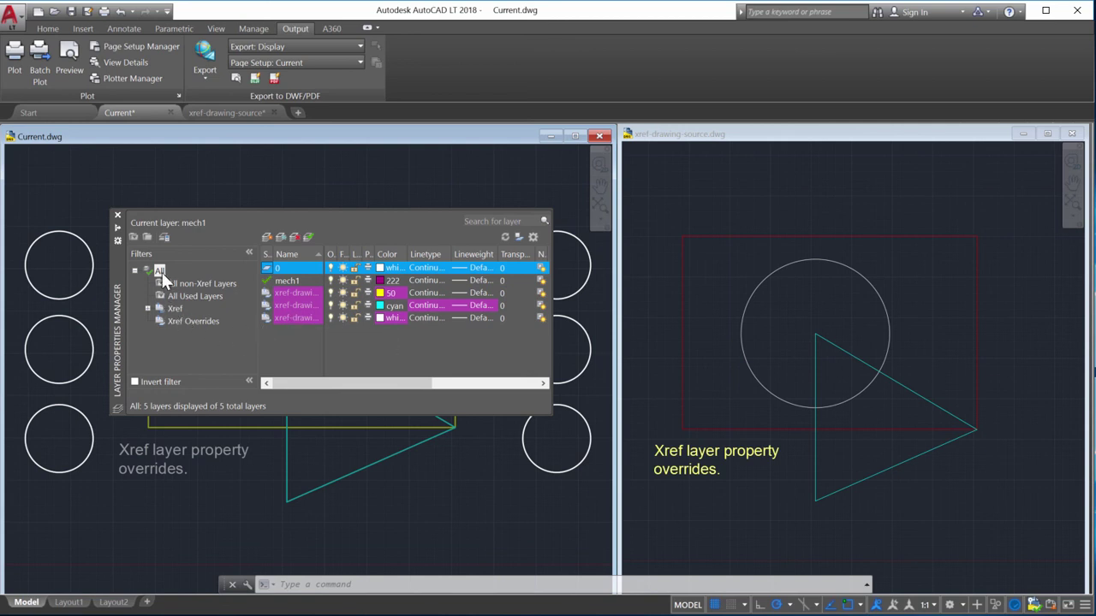
Filter by Xref Overrides, return to All, then show an xref layer's Reset Xref Layer Properties options
click(184, 320)
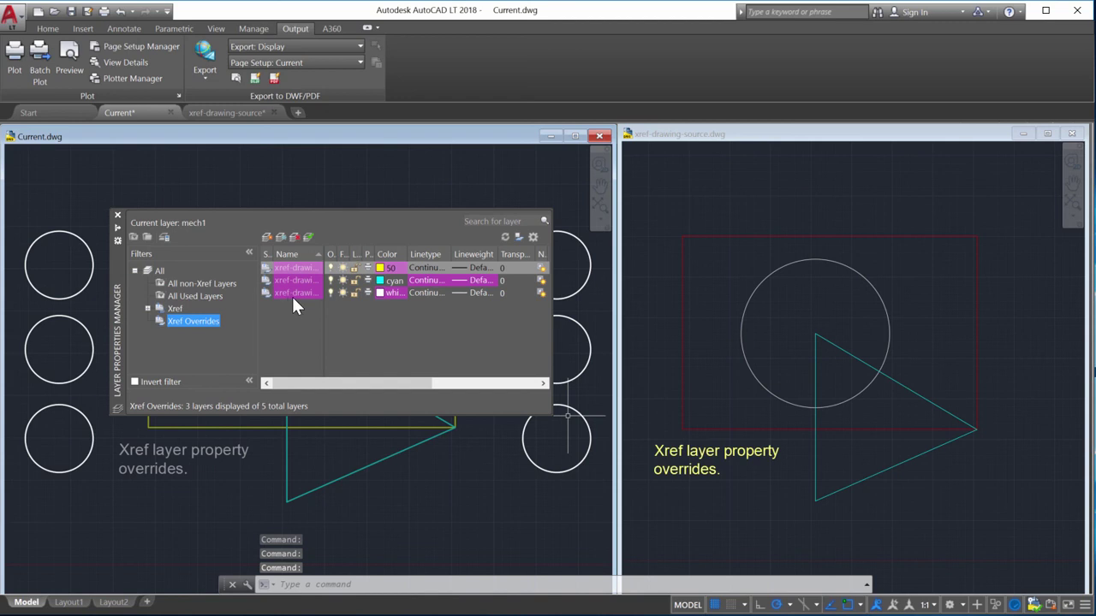
click(159, 271)
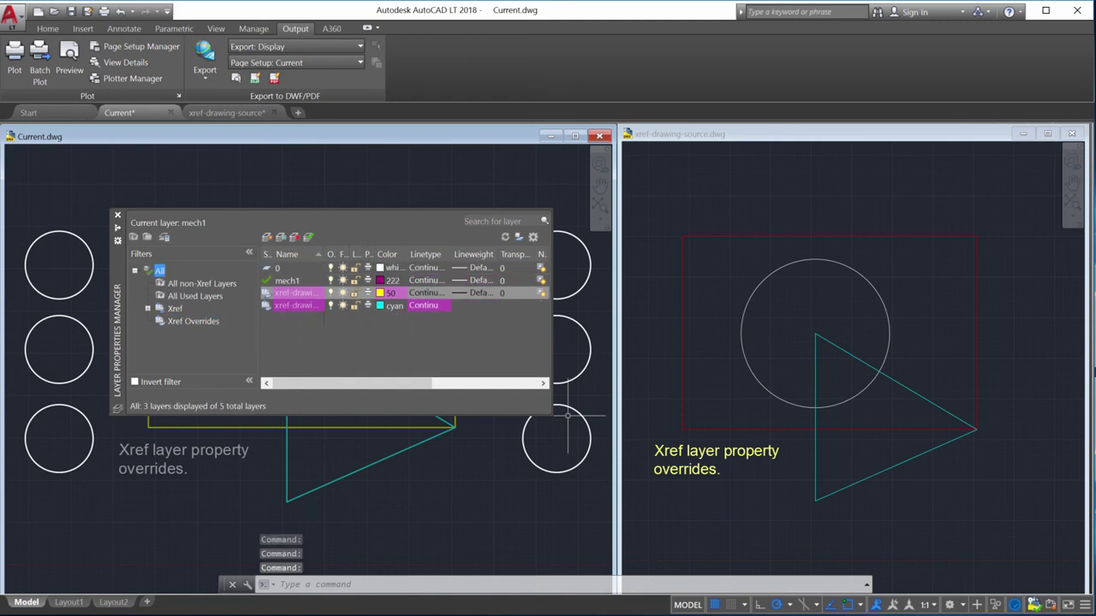
right_click(302, 292)
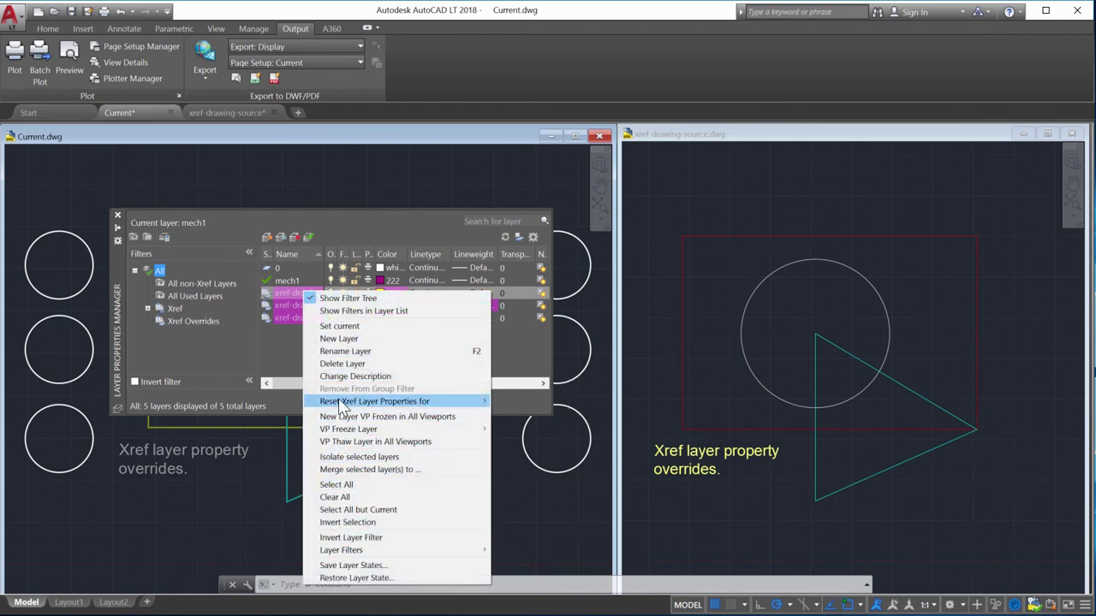
mouse_move(343, 402)
mouse_move(526, 414)
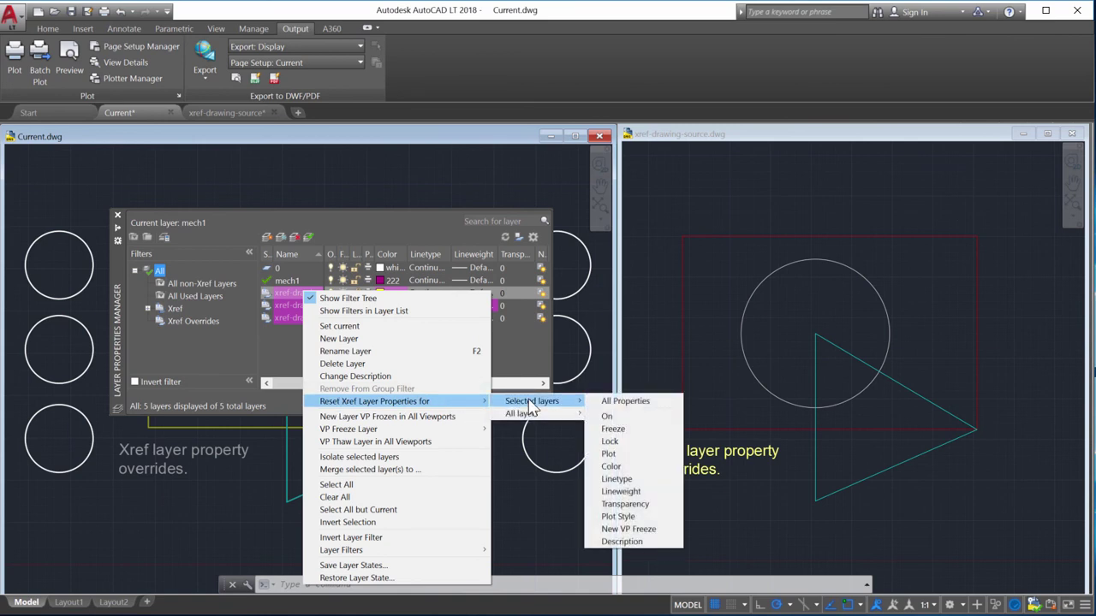